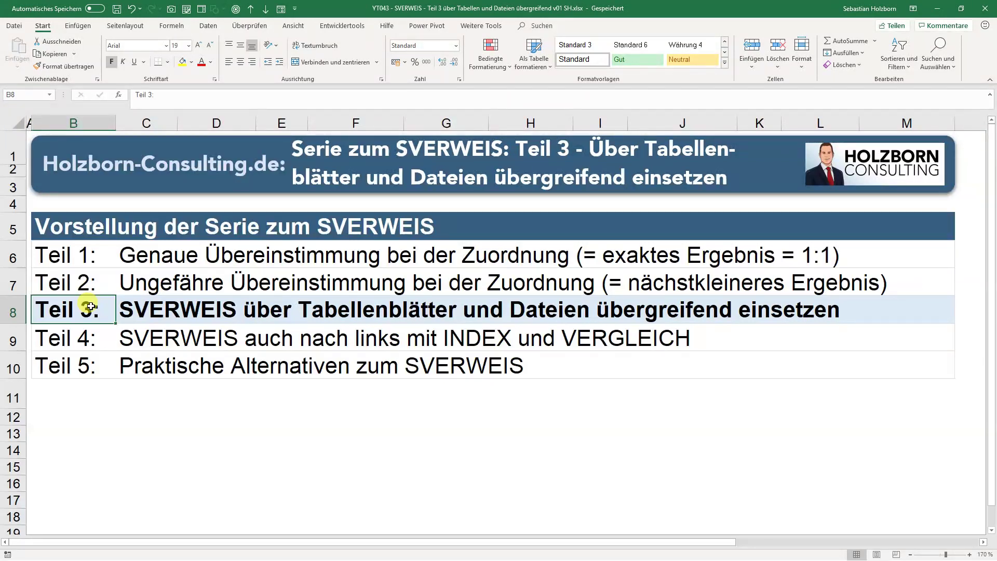
# - Switch to the worksheet holding the Kundennr. customer table
pyautogui.hotkey('ctrl', 'pagedown')
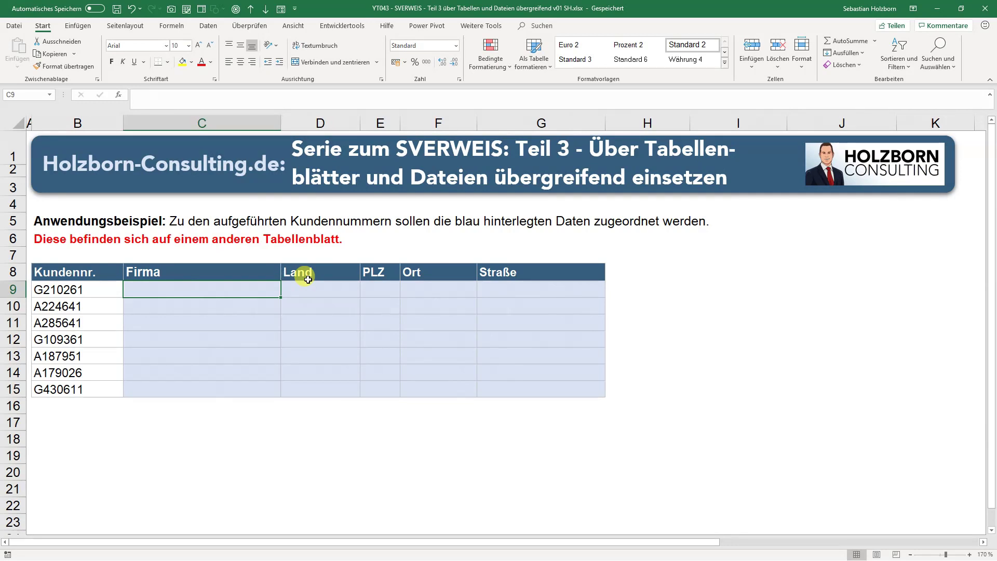
# - After a glance at the source data sheet, enter =SVERWEIS(B9; into C9 under Firma
pyautogui.hotkey('ctrl', 'pagedown')
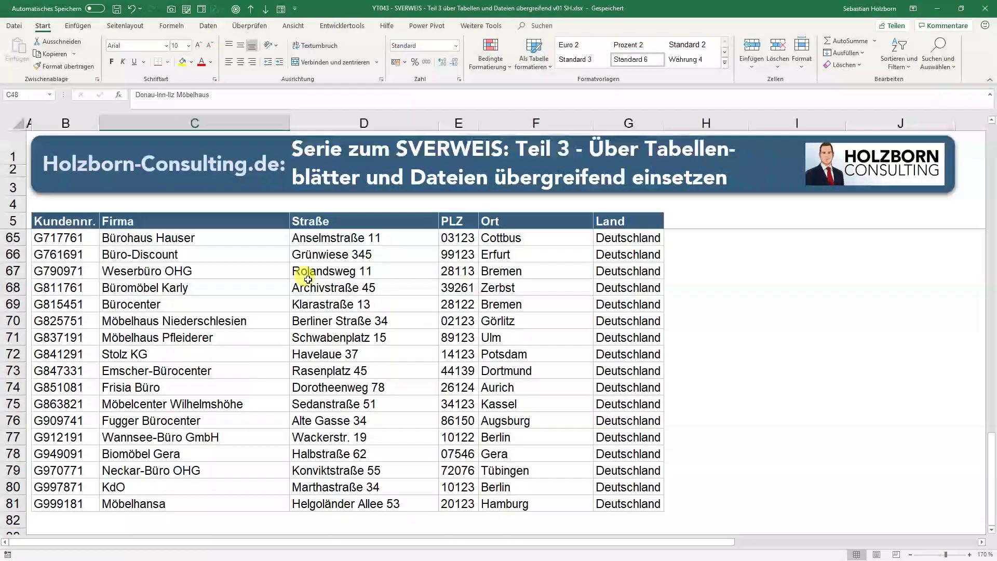
pyautogui.hotkey('ctrl', 'pageup')
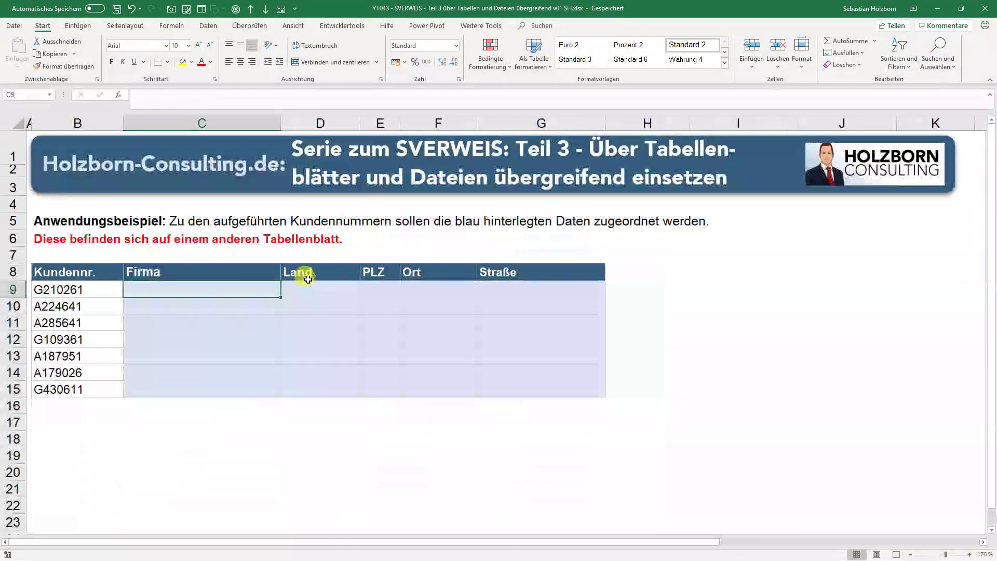
pyautogui.write('=sv')
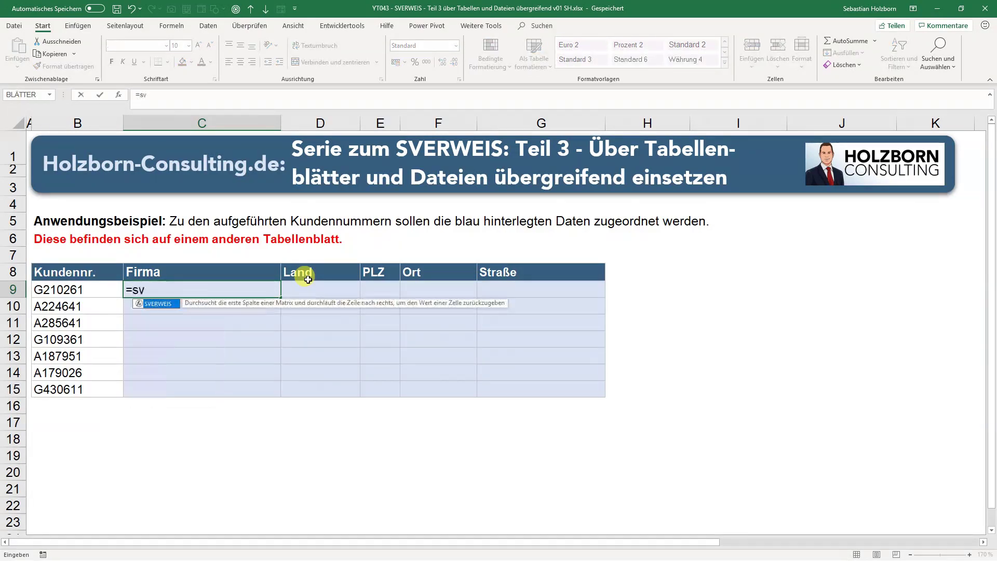
pyautogui.press('Tab')
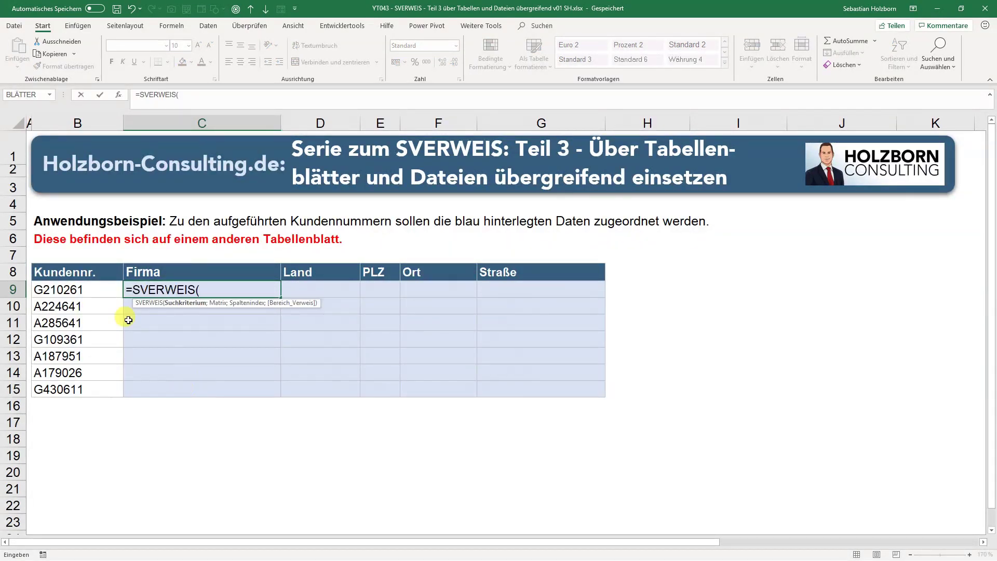
pyautogui.click(79, 291)
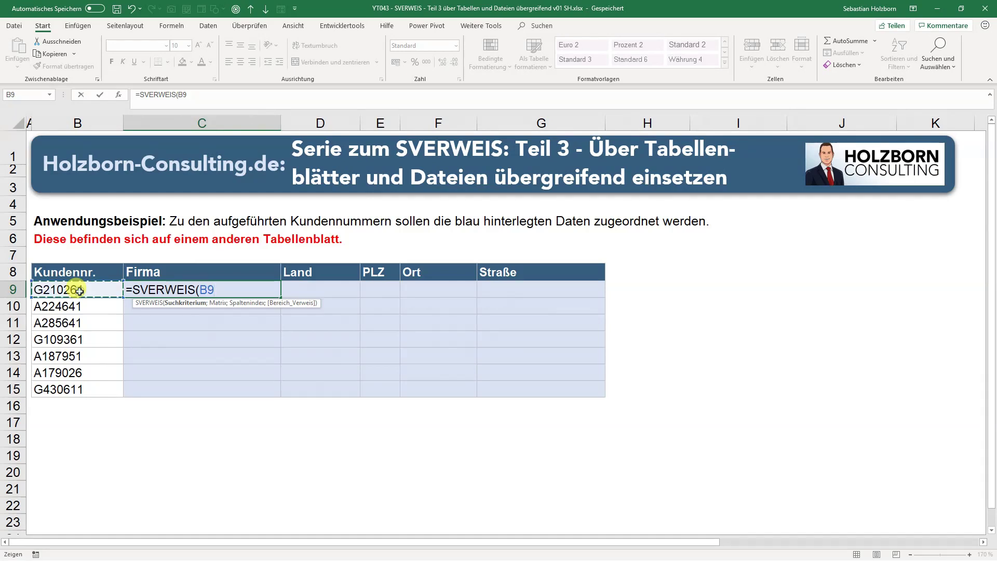
pyautogui.write(';')
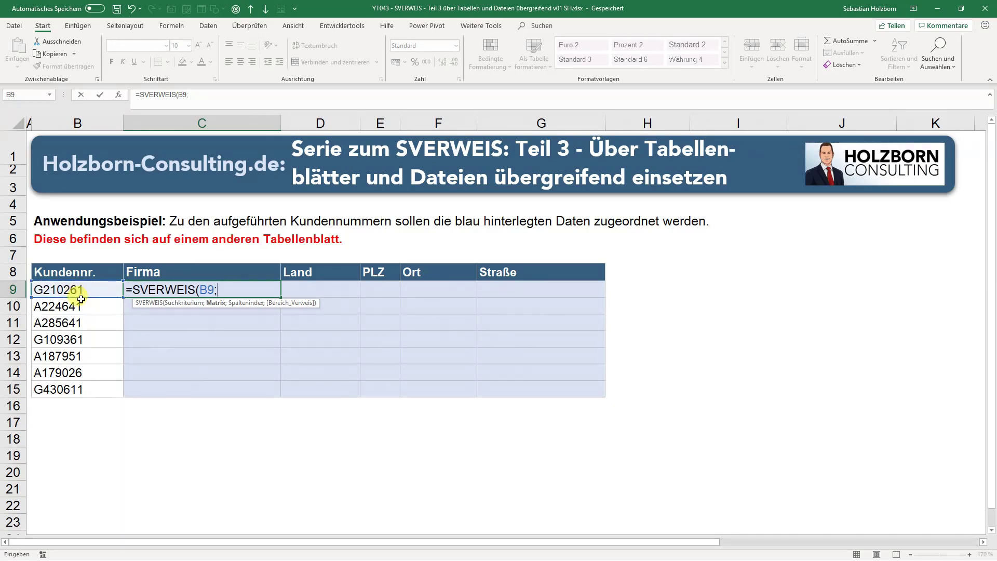
# - Select $B$65:$G$81 on sheet SVERWEIS 2 as the absolute lookup range
pyautogui.hotkey('ctrl', 'pagedown')
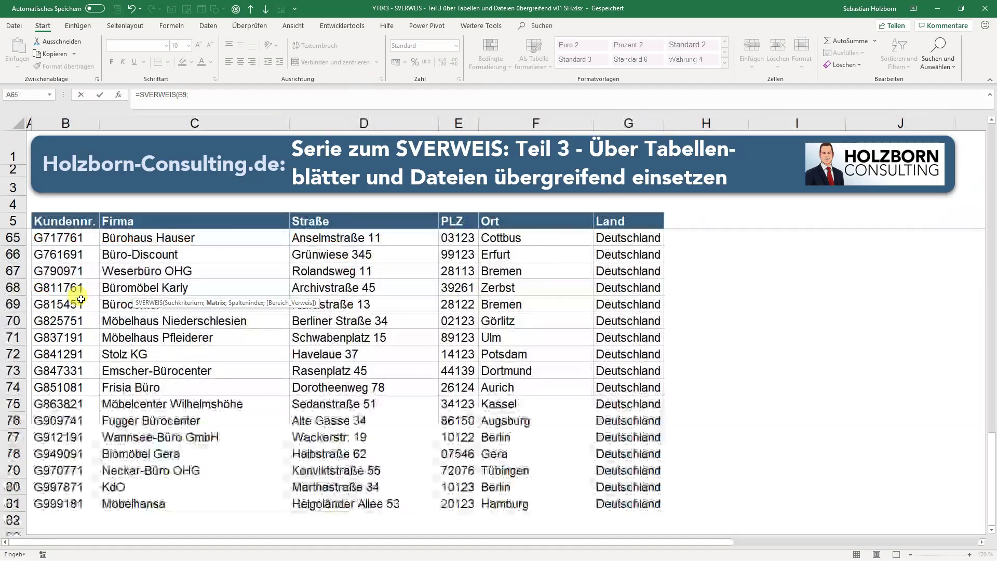
pyautogui.click(64, 240)
pyautogui.hotkey('ctrl', 'shift', 'Right')
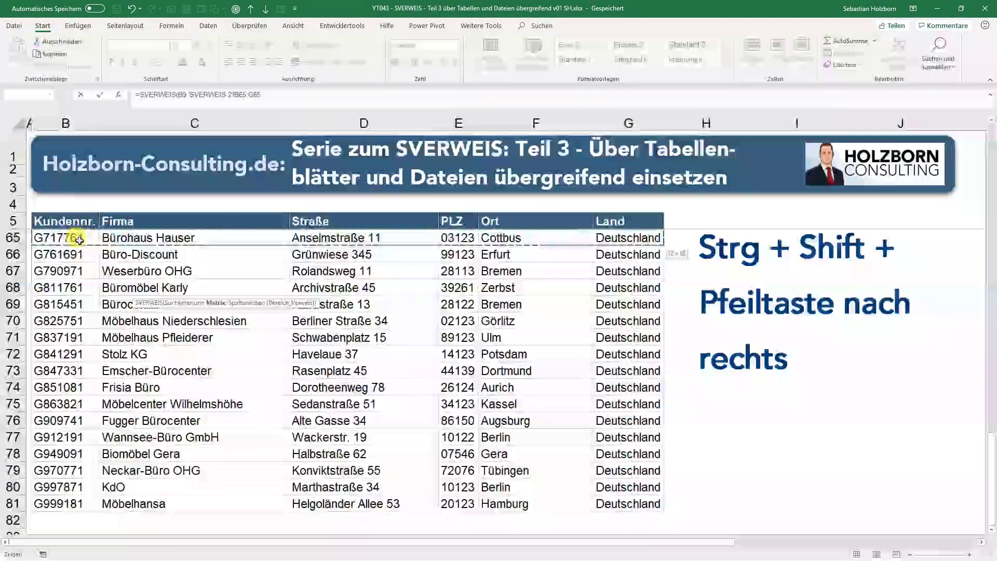
pyautogui.hotkey('ctrl', 'shift', 'Down')
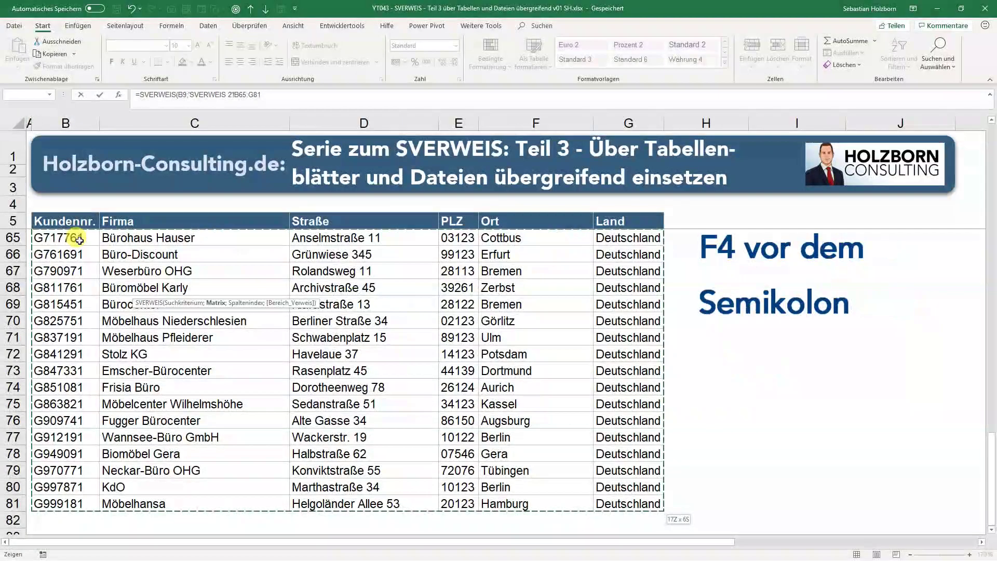
pyautogui.press('F4')
# - Complete the C9 formula with column 2 and exact match (;2;0)) and commit it
pyautogui.click(254, 101)
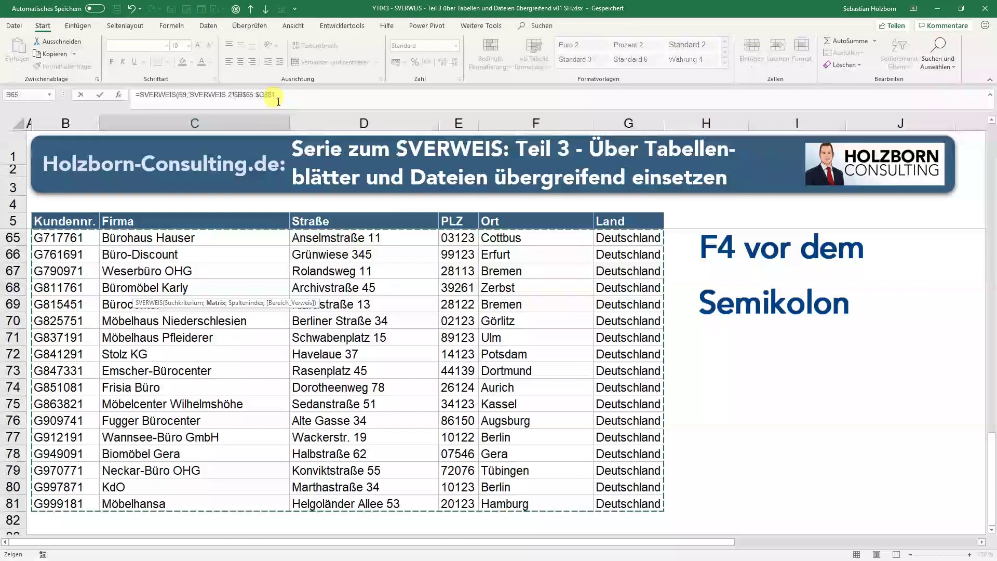
pyautogui.click(286, 103)
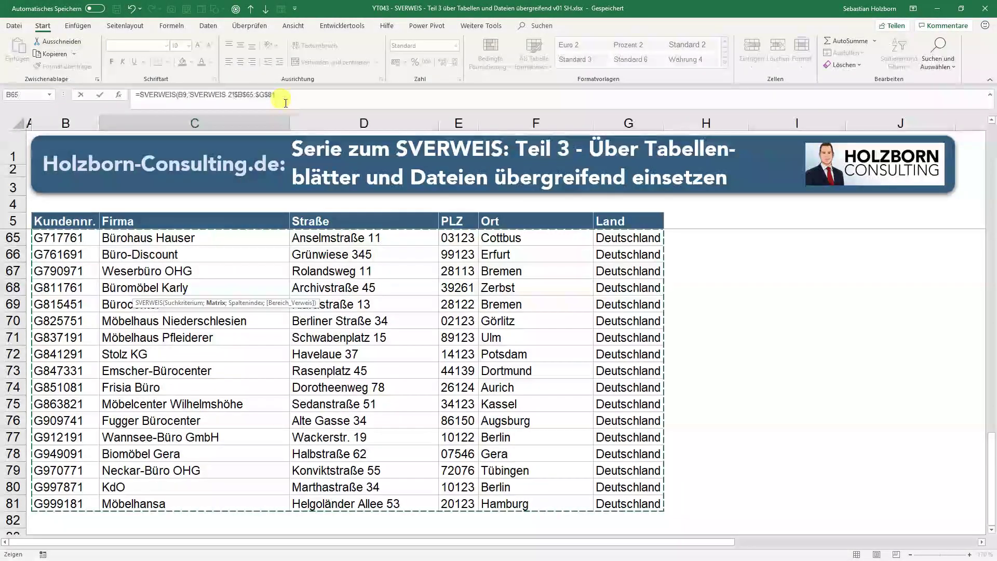
pyautogui.write(';')
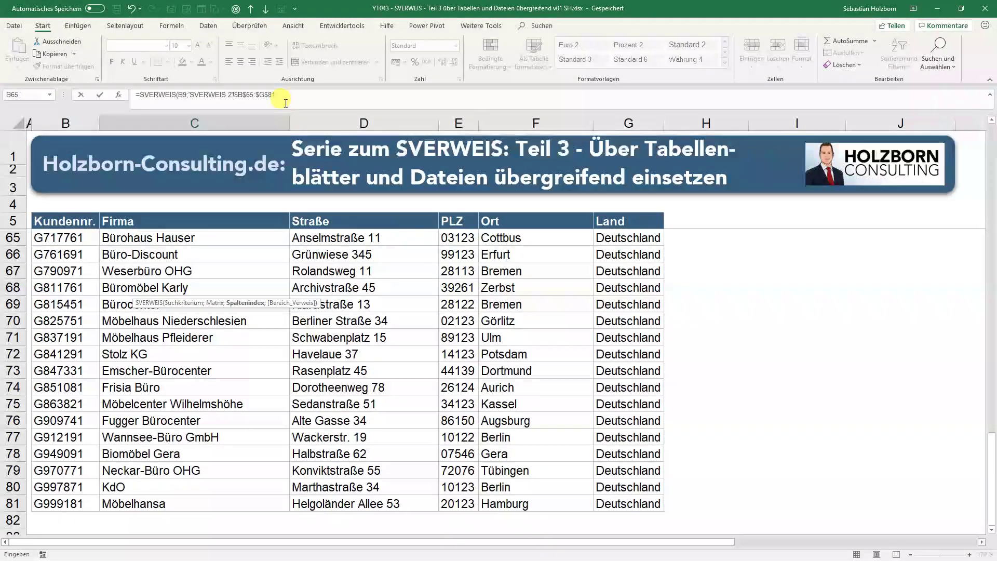
pyautogui.write('2')
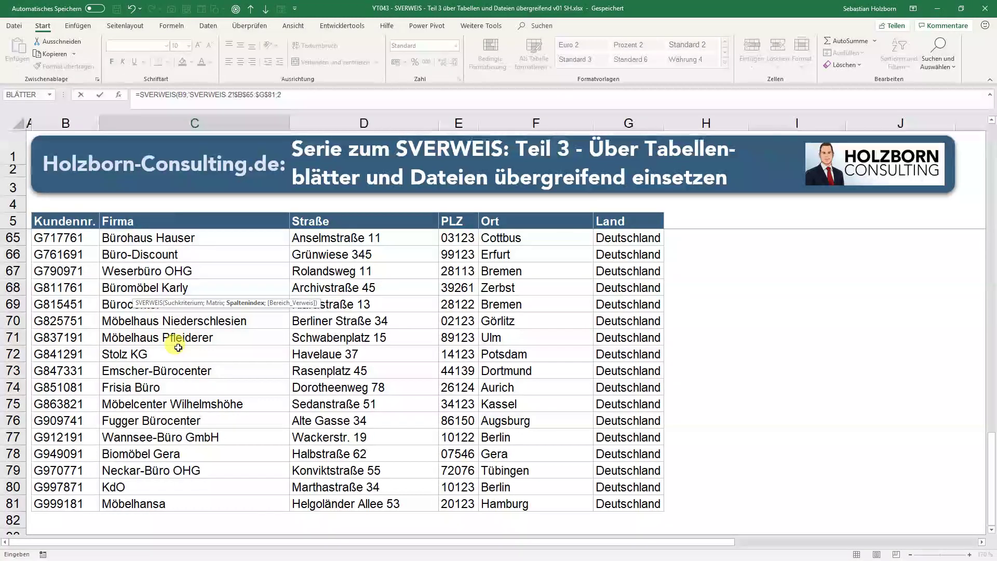
pyautogui.write(';0')
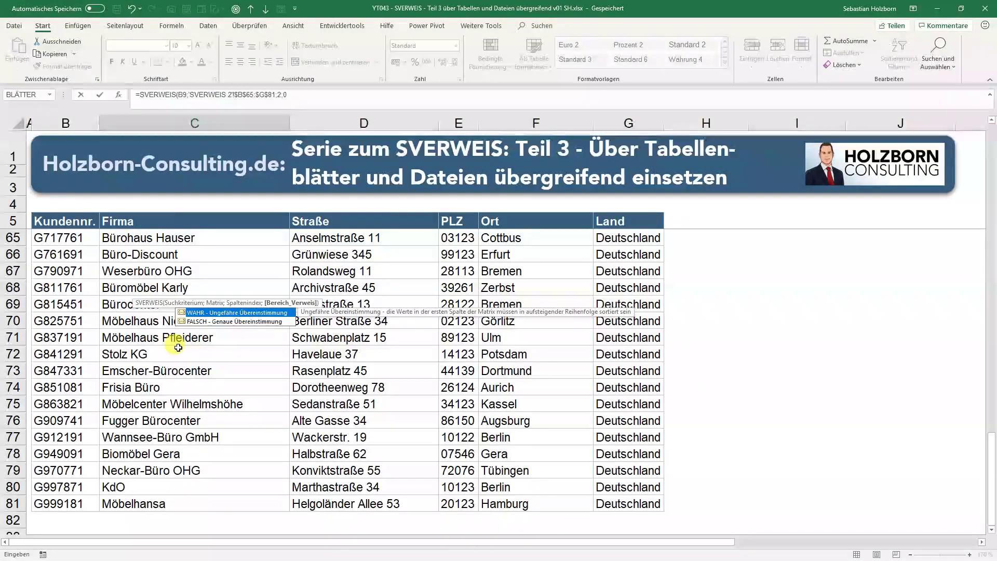
pyautogui.write(')')
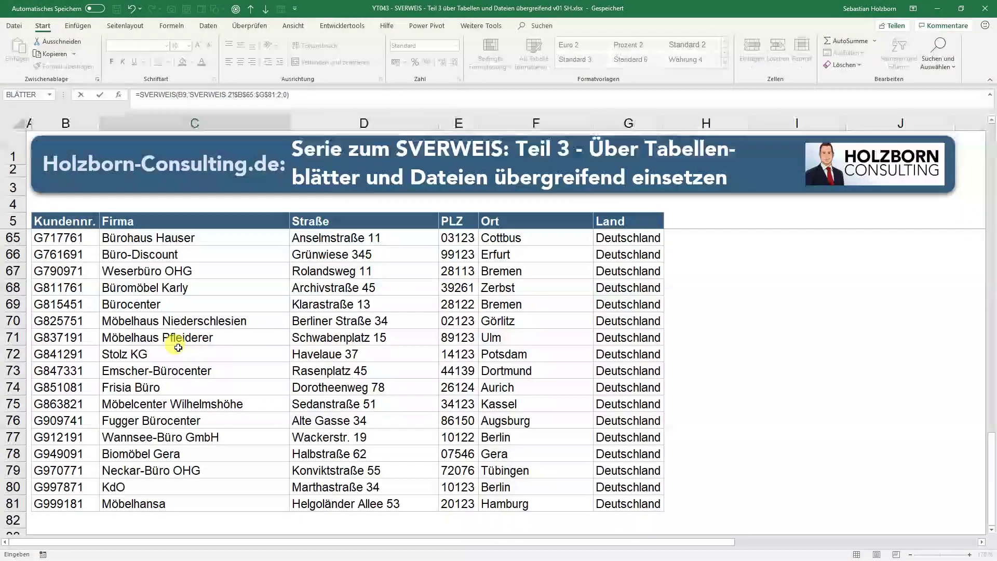
pyautogui.press('Return')
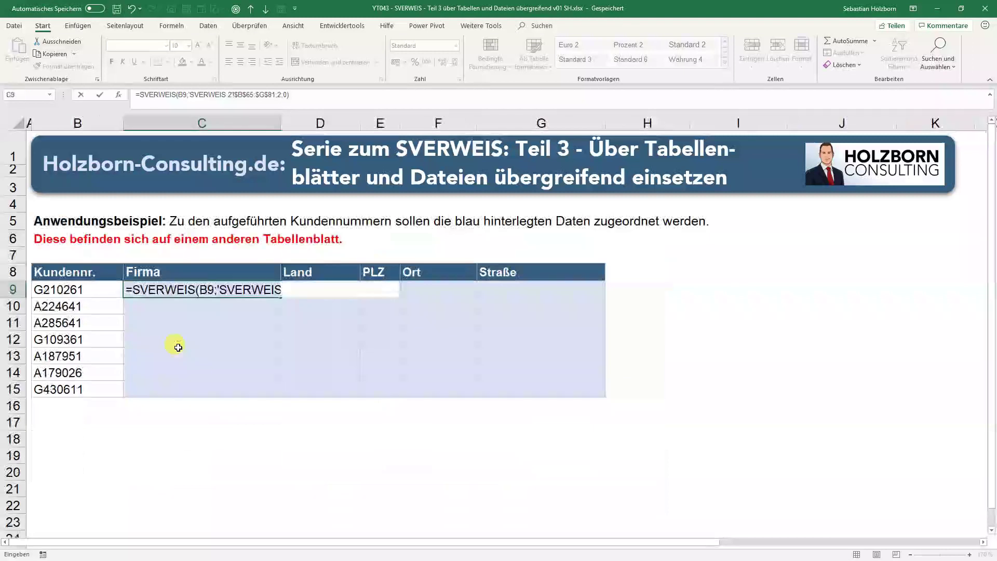
# - Fill the C9 lookup down to C15, check the copied formulas, and view the source data sheet
pyautogui.click(205, 286)
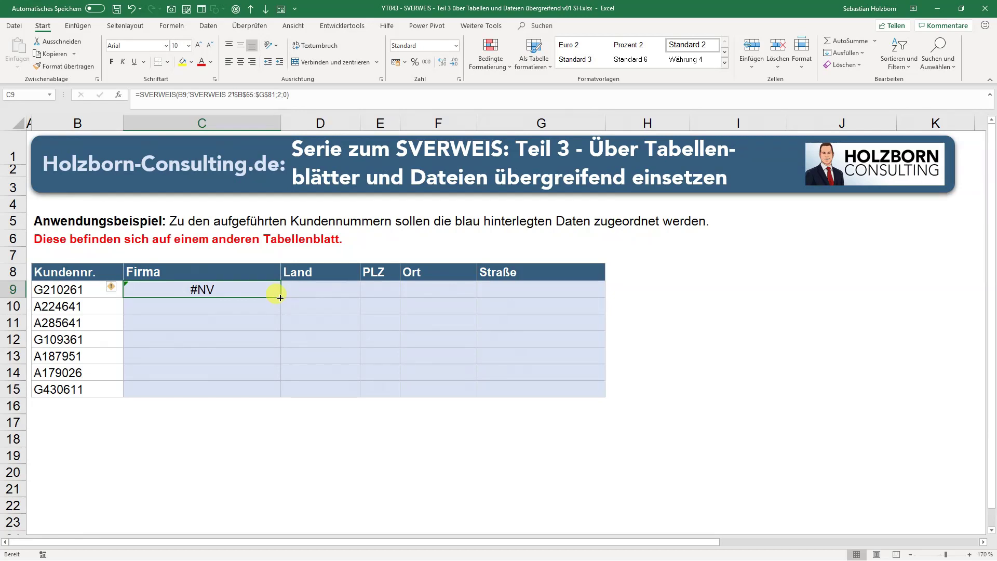
pyautogui.doubleClick(280, 298)
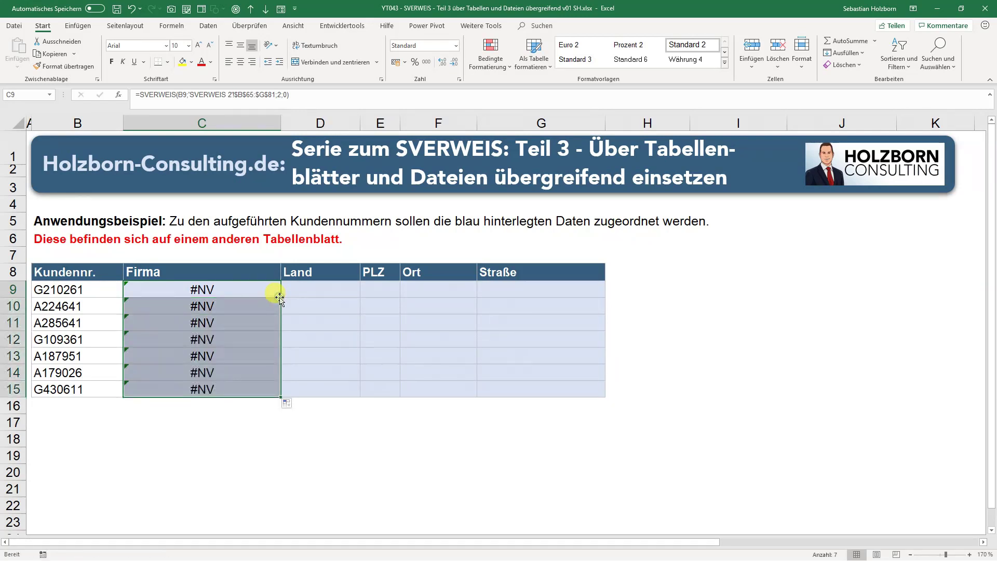
pyautogui.click(224, 307)
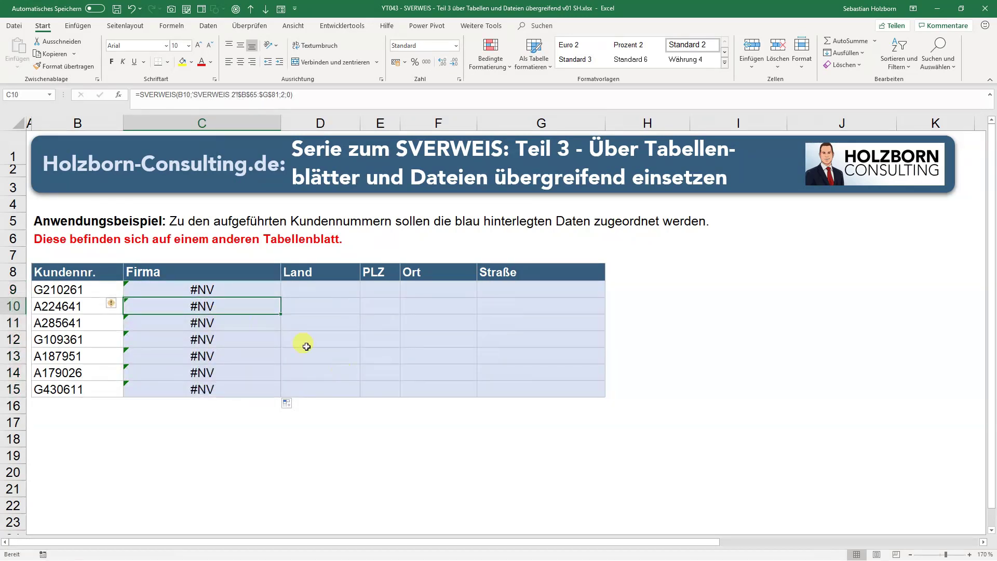
pyautogui.click(223, 291)
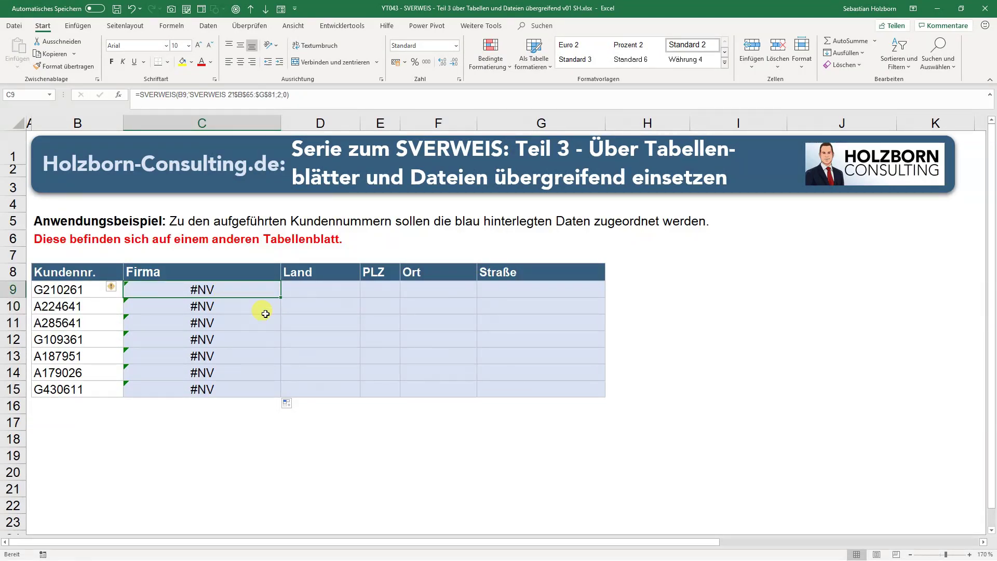
pyautogui.hotkey('ctrl', 'pagedown')
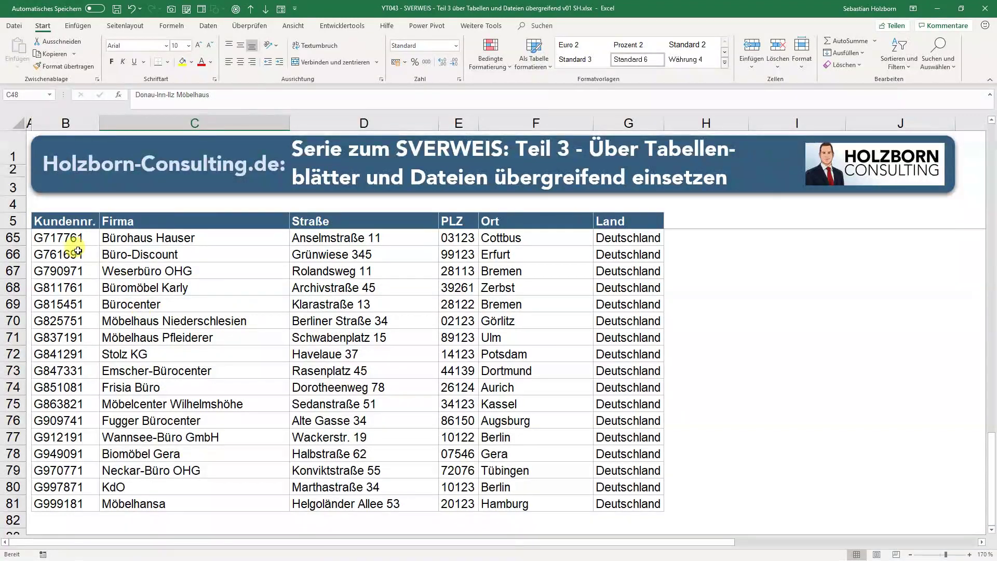
# - Select the whole customer data table from header B5, showing the data starts at row 6
pyautogui.click(58, 237)
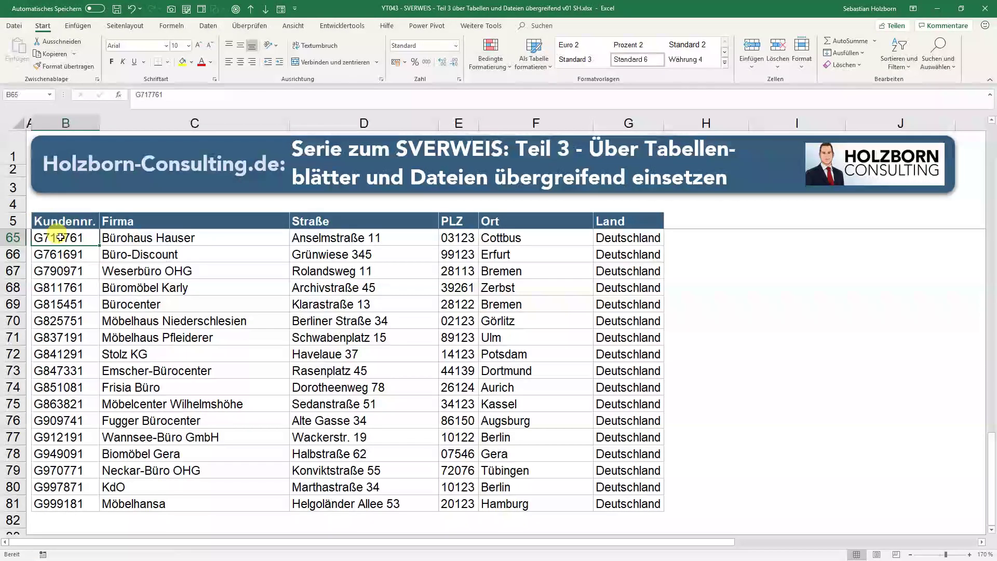
pyautogui.click(66, 218)
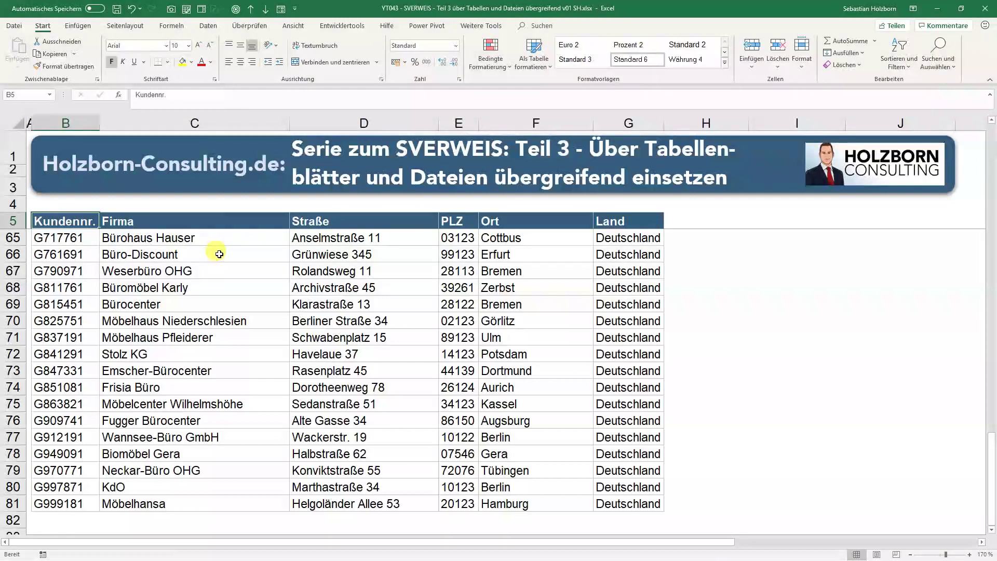
pyautogui.hotkey('ctrl', 'shift', 'Down')
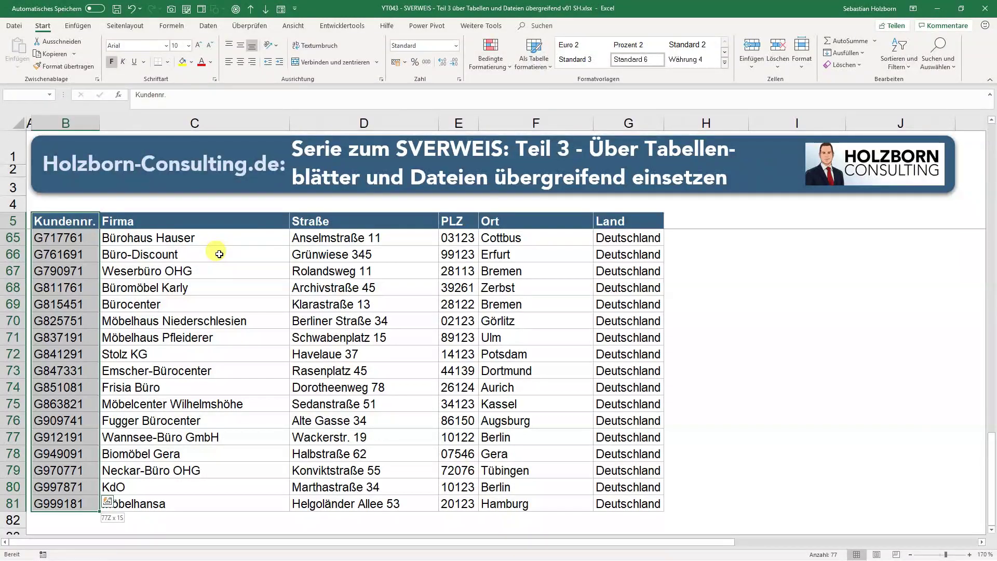
pyautogui.scroll(5, 219, 254)
pyautogui.scroll(5, 211, 237)
pyautogui.scroll(5, 174, 325)
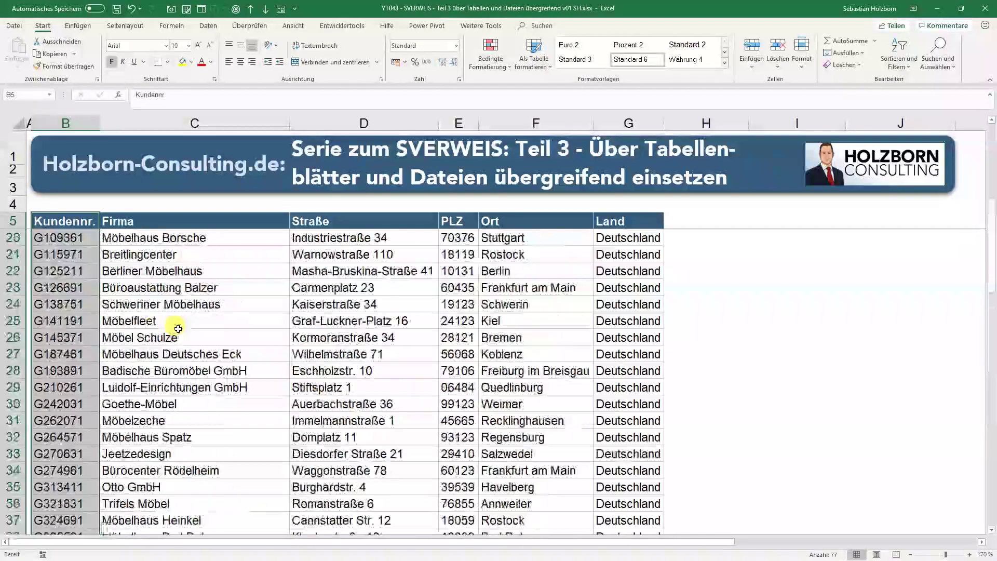
pyautogui.scroll(5, 178, 328)
pyautogui.hotkey('ctrl', 'shift', 'Right')
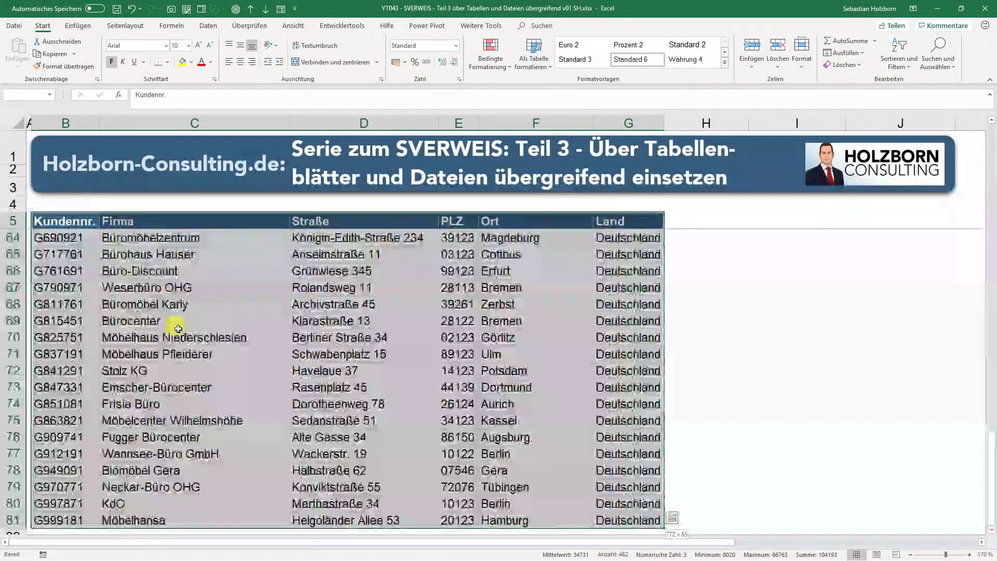
# - Confirm the data ends at row 81, then return to the lookup exercise sheet
pyautogui.press('Down')
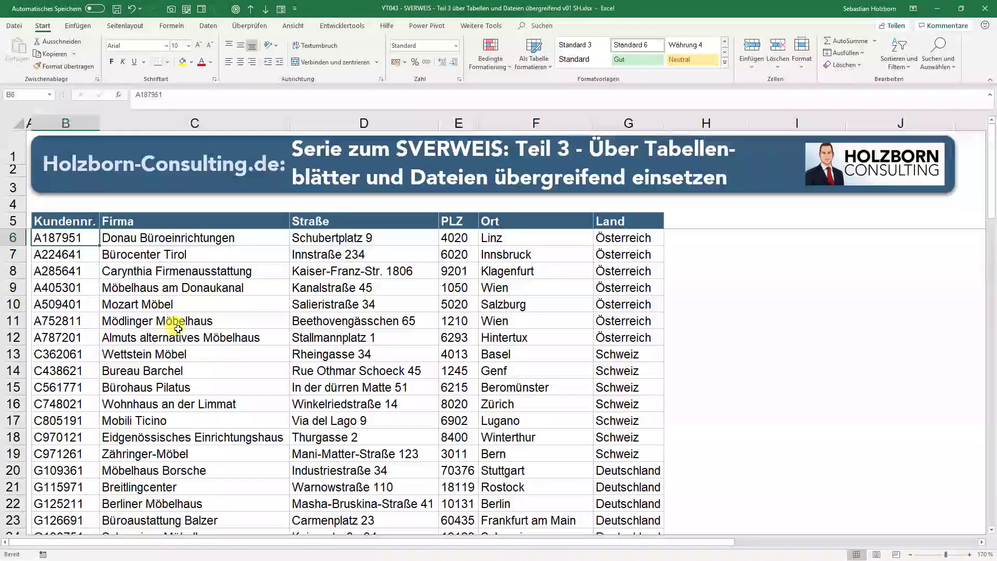
pyautogui.hotkey('ctrl', 'Down')
pyautogui.press('Down')
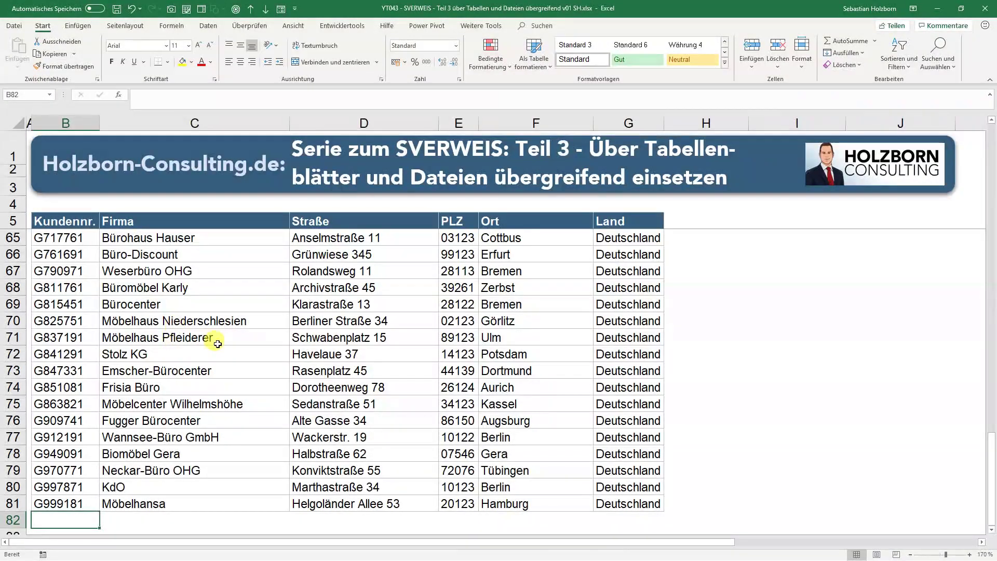
pyautogui.scroll(-1, 198, 343)
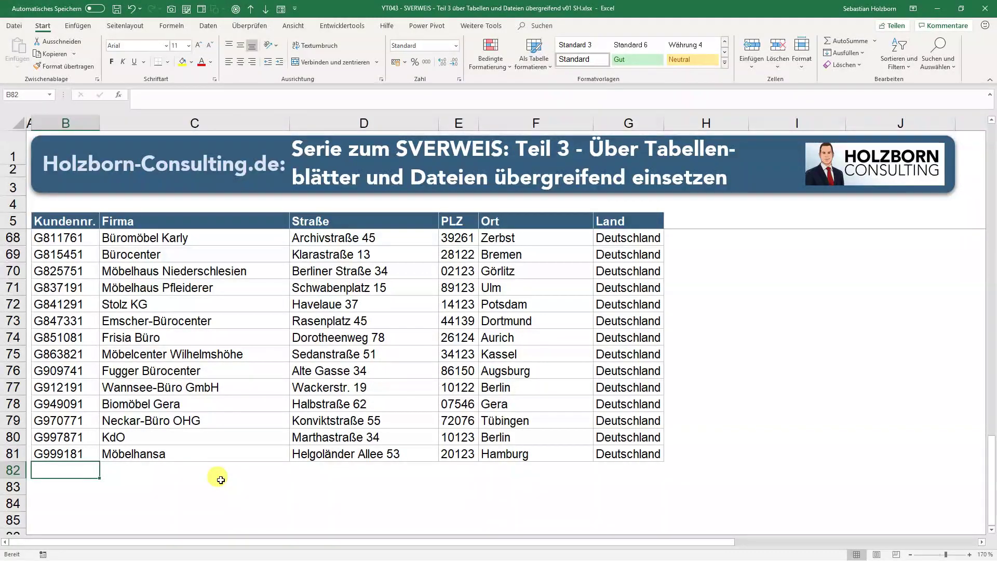
pyautogui.hotkey('ctrl', 'pageup')
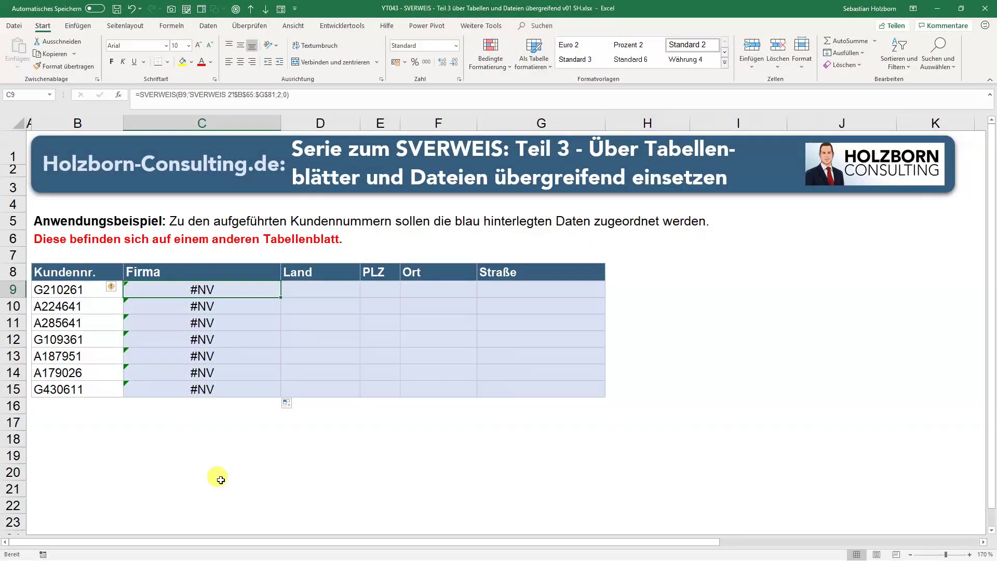
pyautogui.press('Left')
pyautogui.press('F2')
pyautogui.hotkey('shift', 'Home')
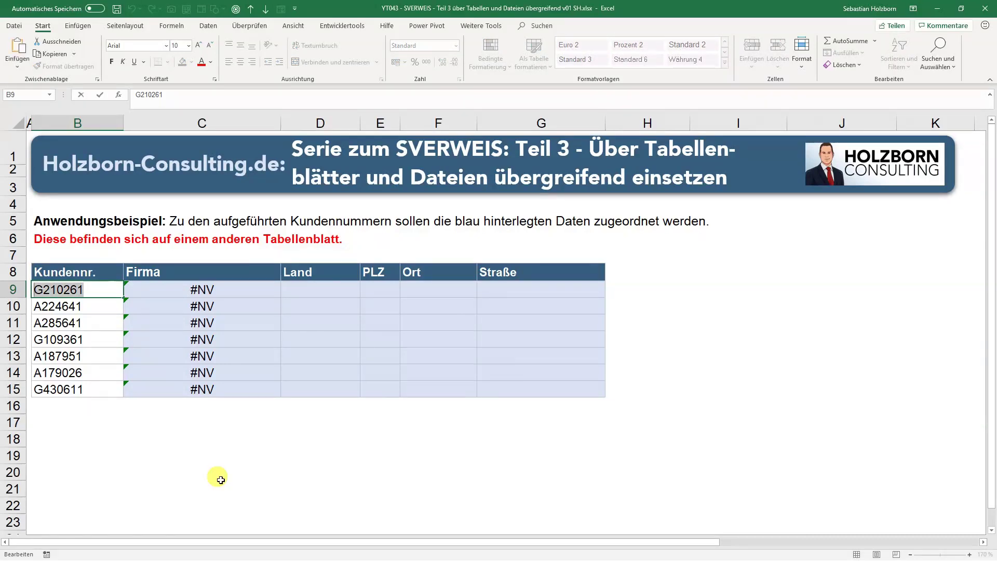
pyautogui.hotkey('ctrl', 'c')
pyautogui.press('Escape')
pyautogui.hotkey('ctrl', 'pagedown')
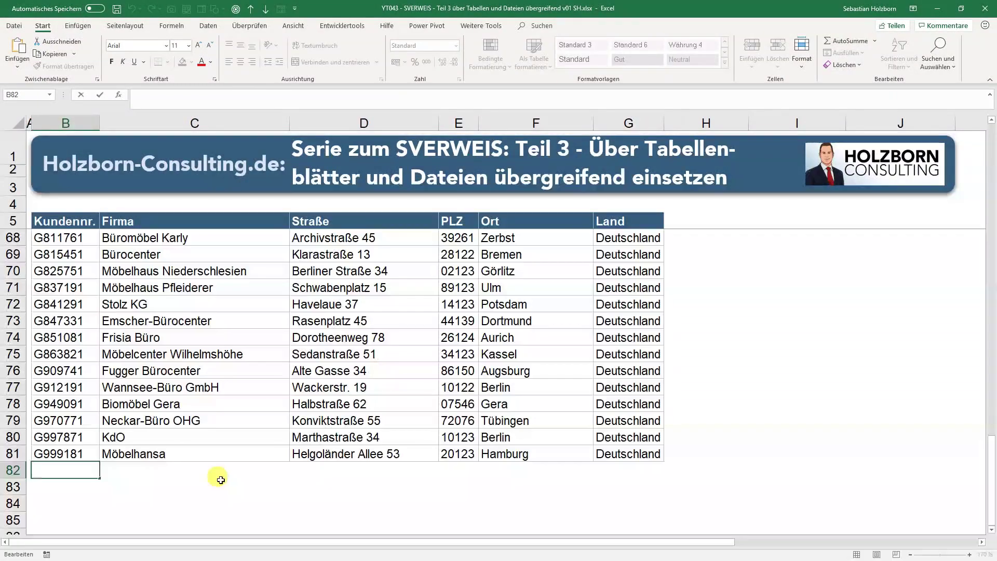
pyautogui.hotkey('ctrl', 'v')
pyautogui.press('Tab')
pyautogui.write('M')
pyautogui.press('BackSpace')
pyautogui.write('Test')
pyautogui.press('Return')
pyautogui.press('Up')
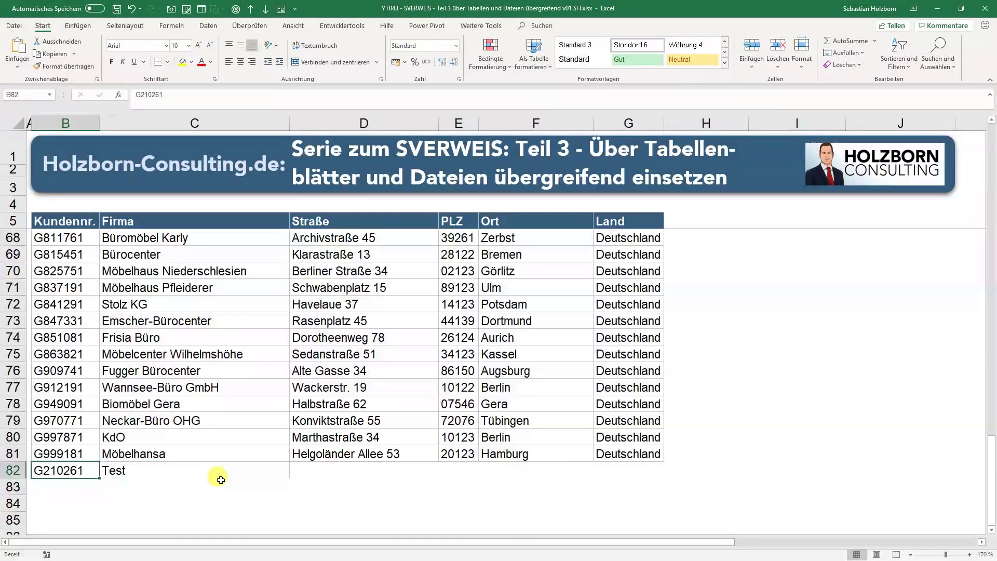
pyautogui.press('Right')
pyautogui.hotkey('ctrl', 'pageup')
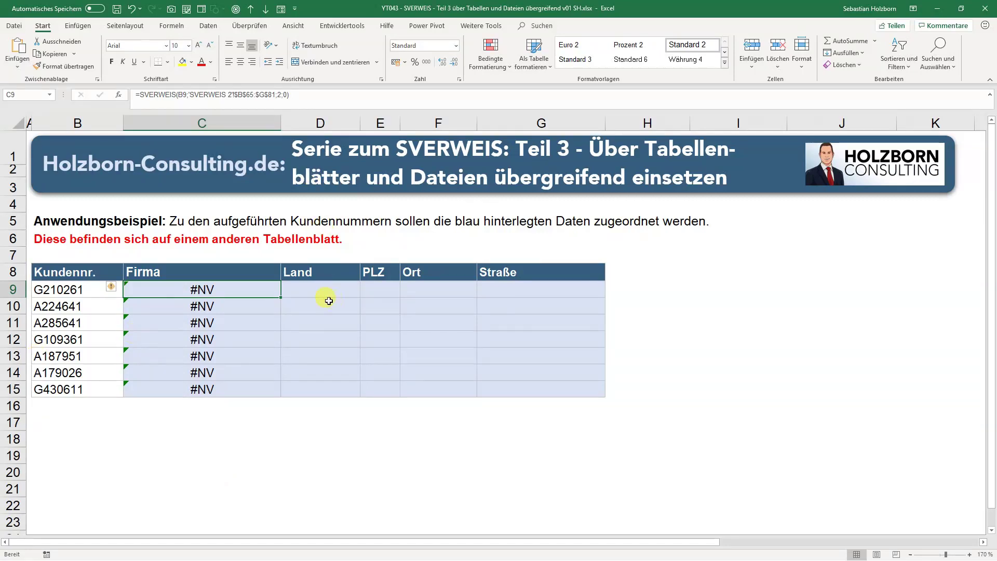
pyautogui.press('F2')
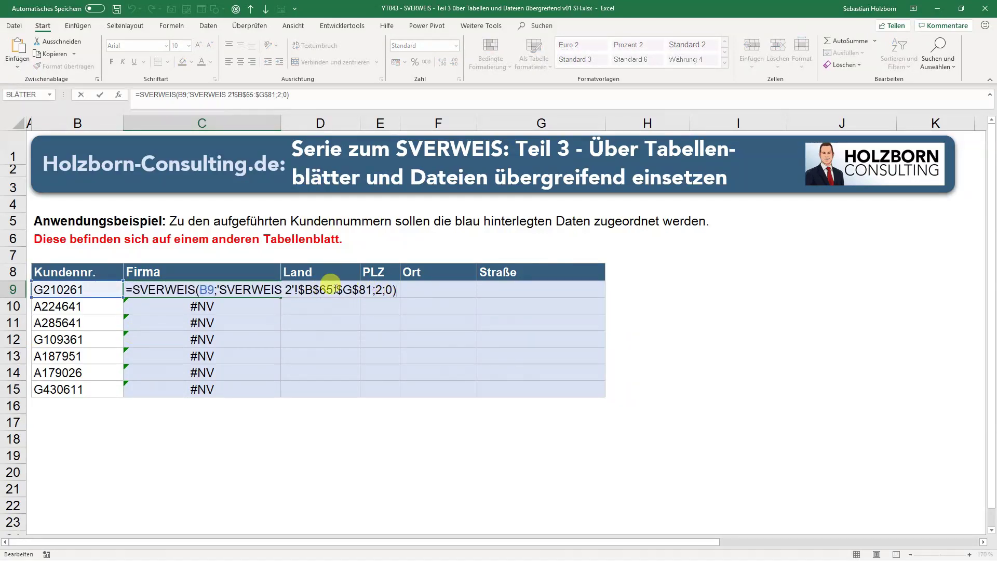
pyautogui.press('Escape')
pyautogui.hotkey('ctrl', 'pagedown')
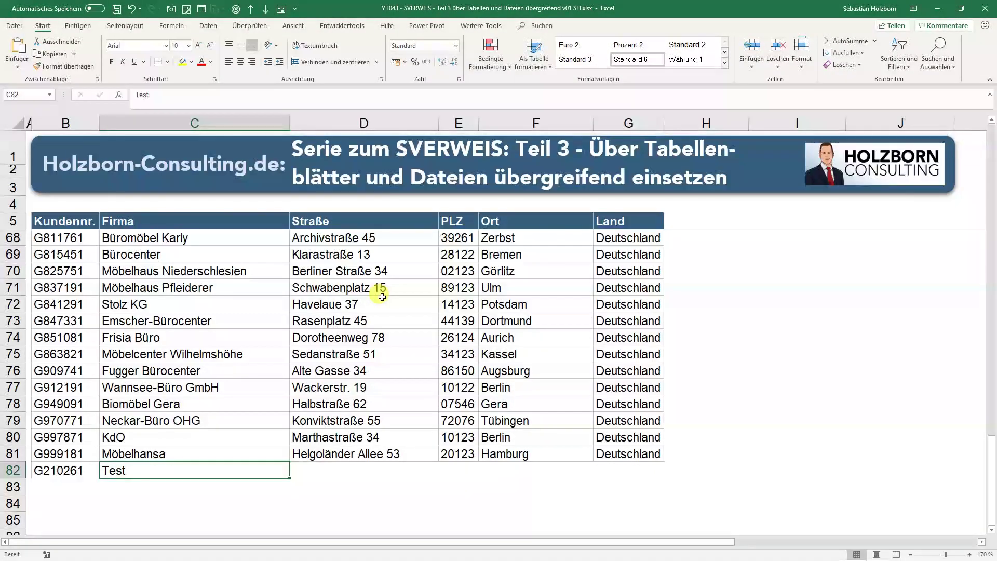
pyautogui.press('Left')
pyautogui.press('Right')
pyautogui.press('Delete')
pyautogui.press('Left')
pyautogui.press('Delete')
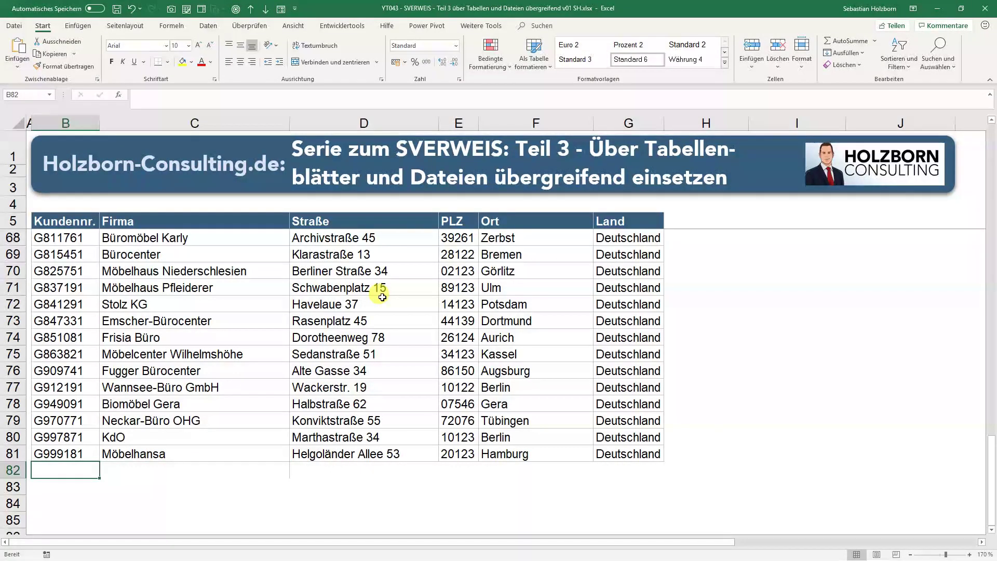
pyautogui.hotkey('ctrl', 'pageup')
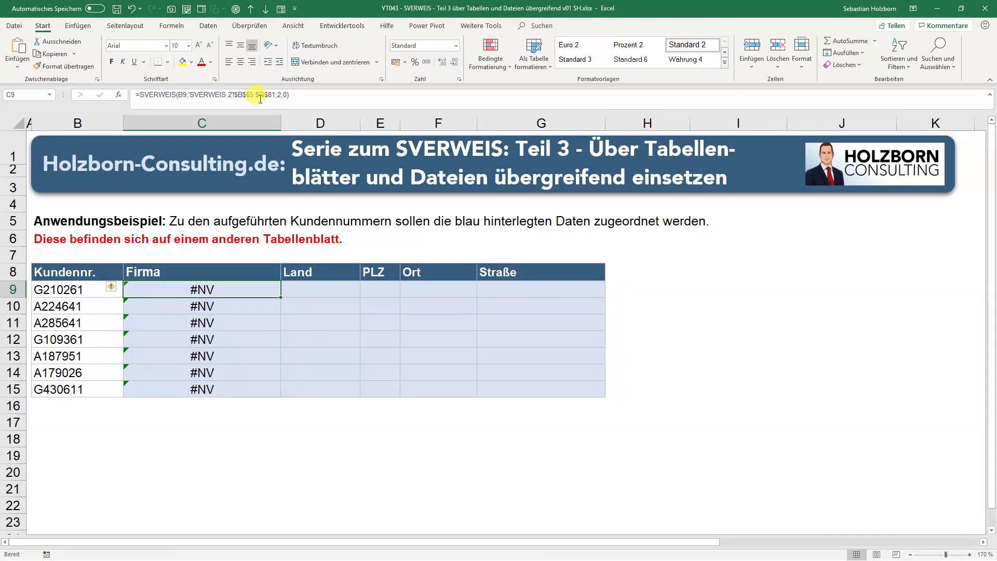
# - Change C9's lookup range to $B$6:$G$81 and fill the formula down to C15
pyautogui.click(255, 95)
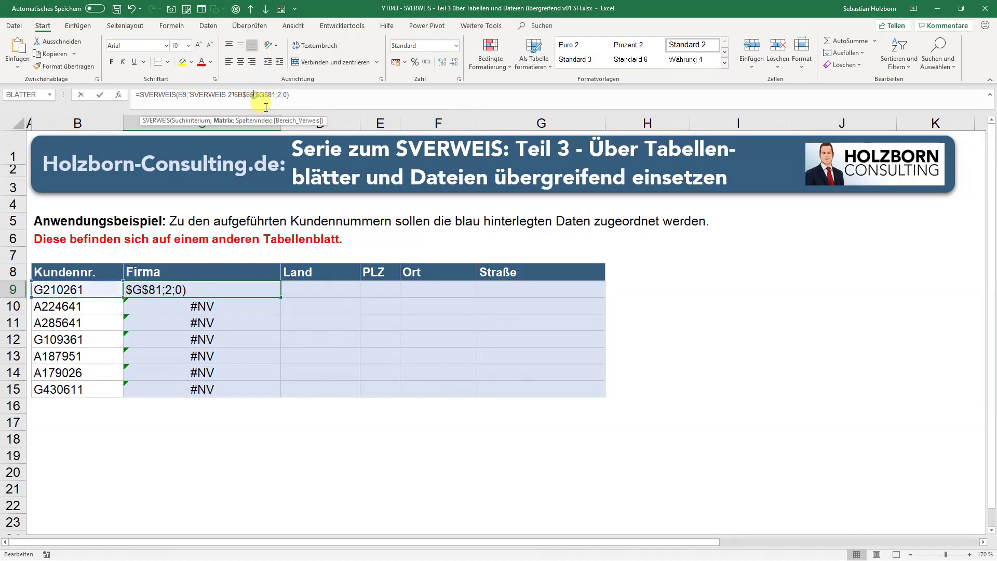
pyautogui.press('BackSpace')
pyautogui.write(':')
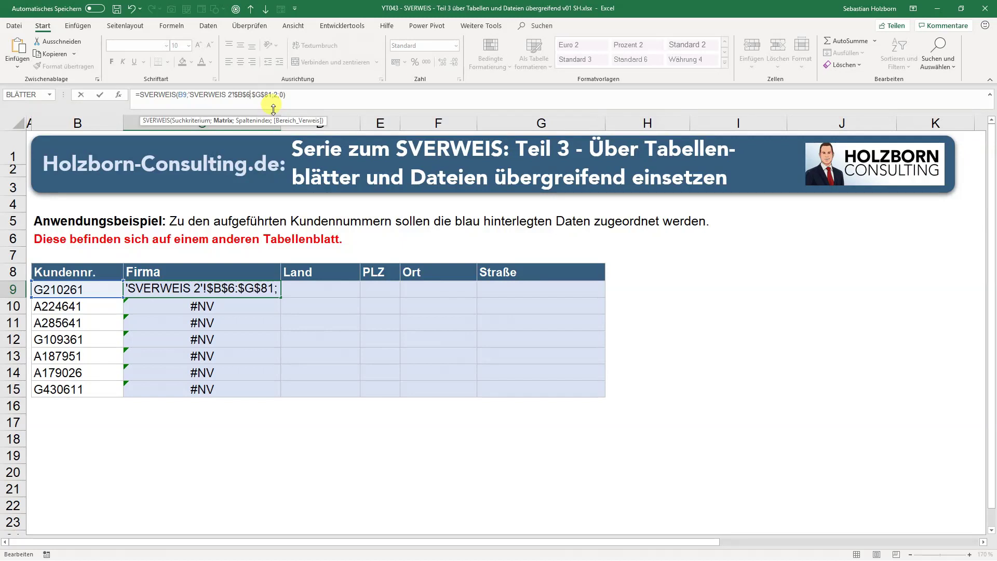
pyautogui.press('Return')
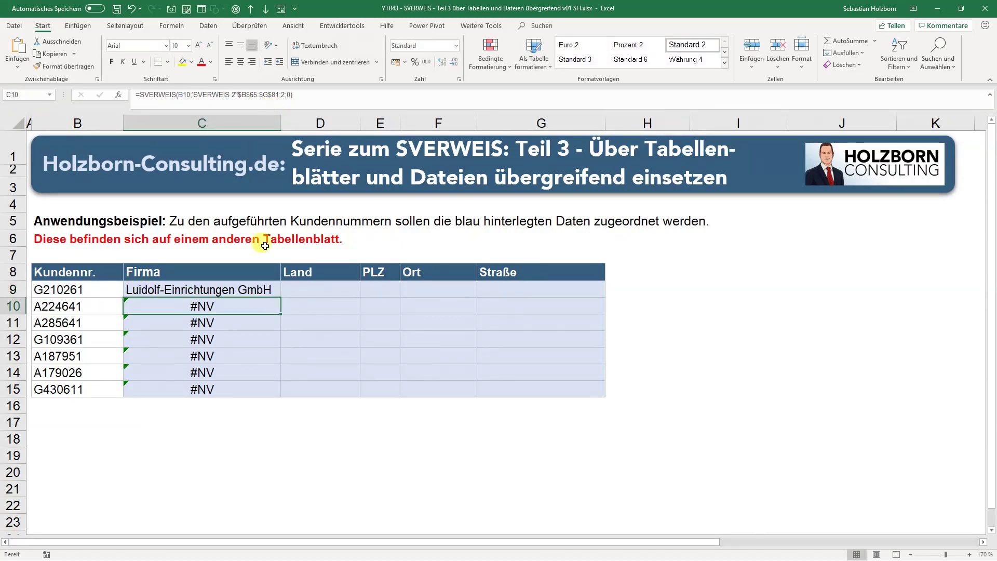
pyautogui.click(273, 285)
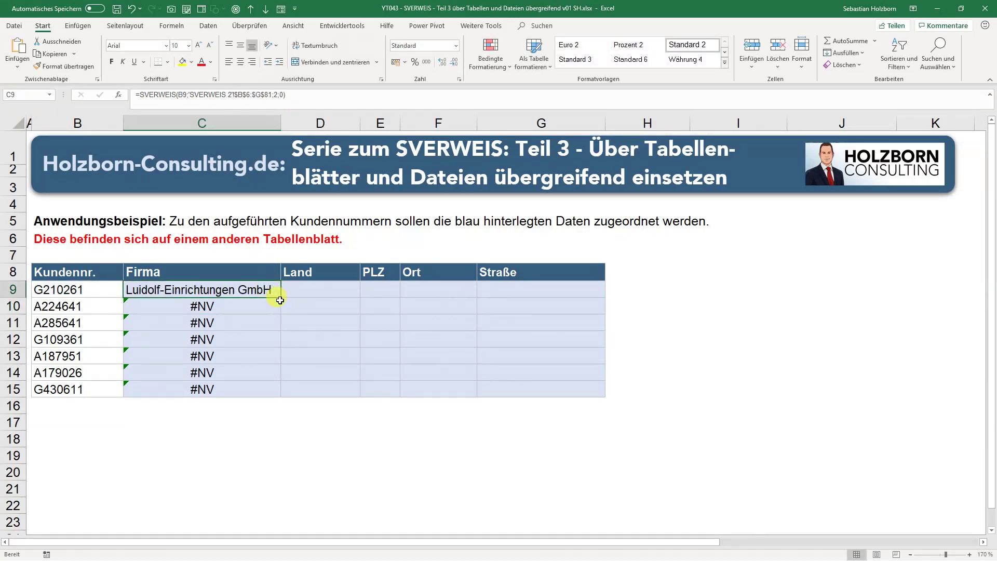
pyautogui.doubleClick(281, 299)
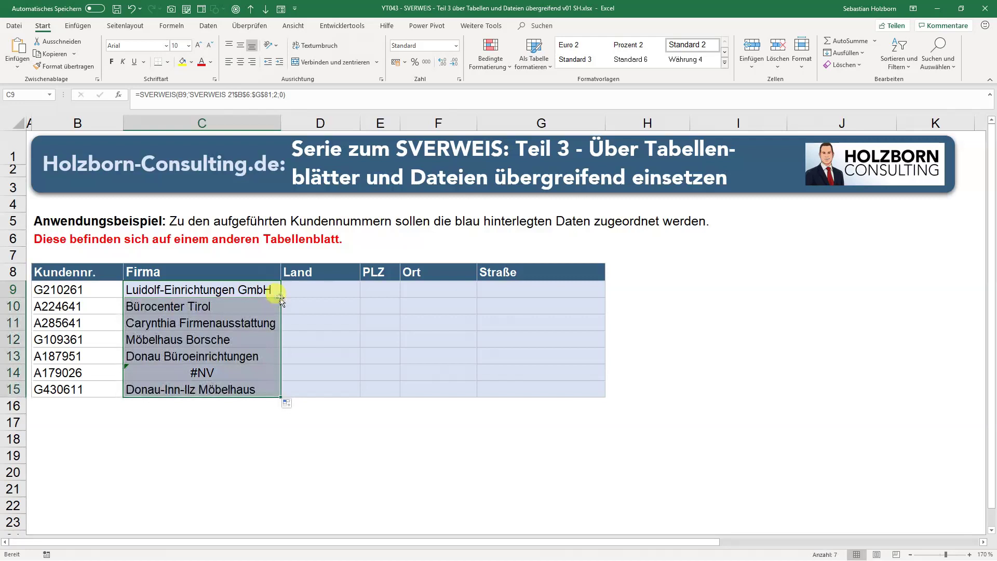
# - Inspect C14's #NV result, its customer number A179026 and its lookup formula
pyautogui.click(218, 371)
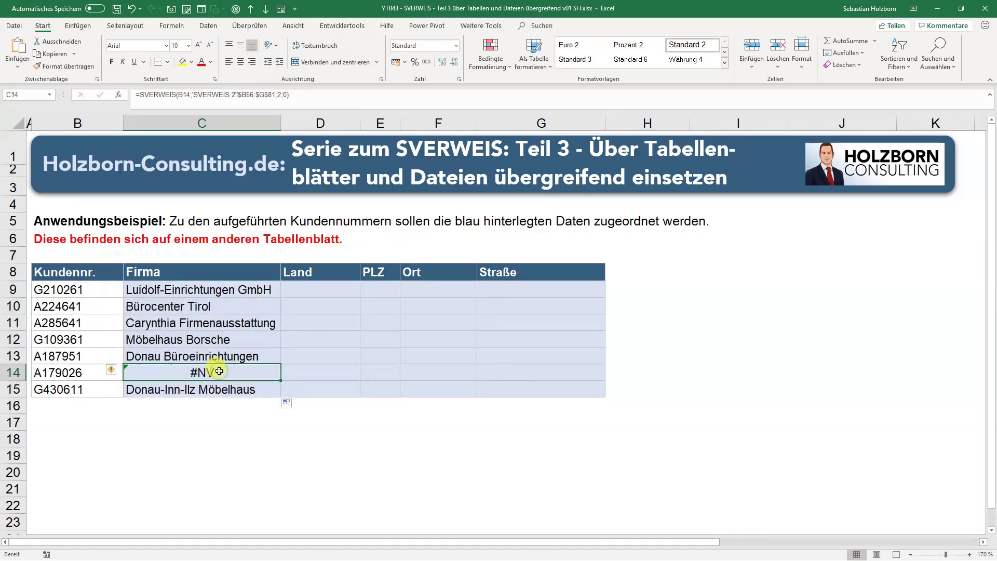
pyautogui.click(75, 374)
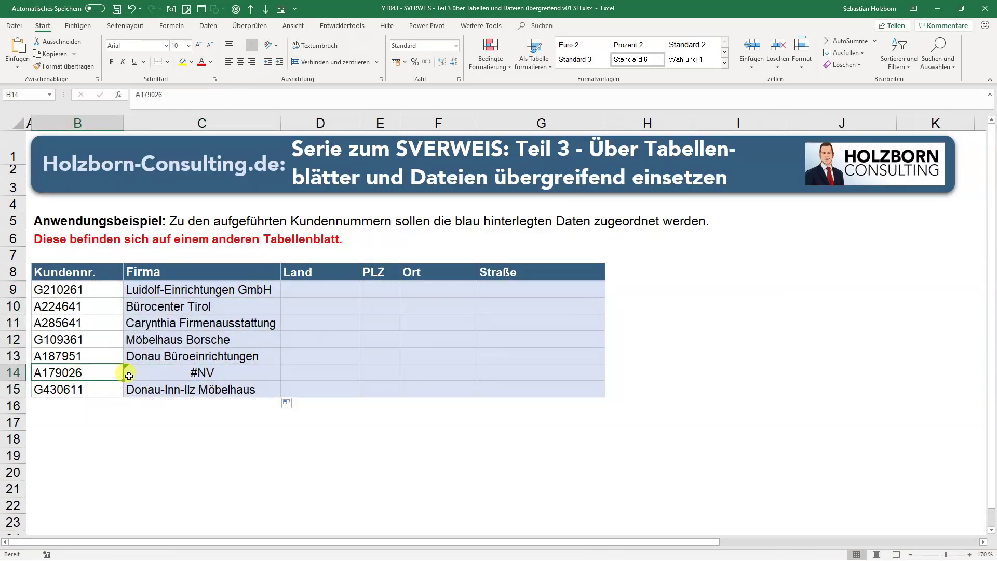
pyautogui.click(161, 373)
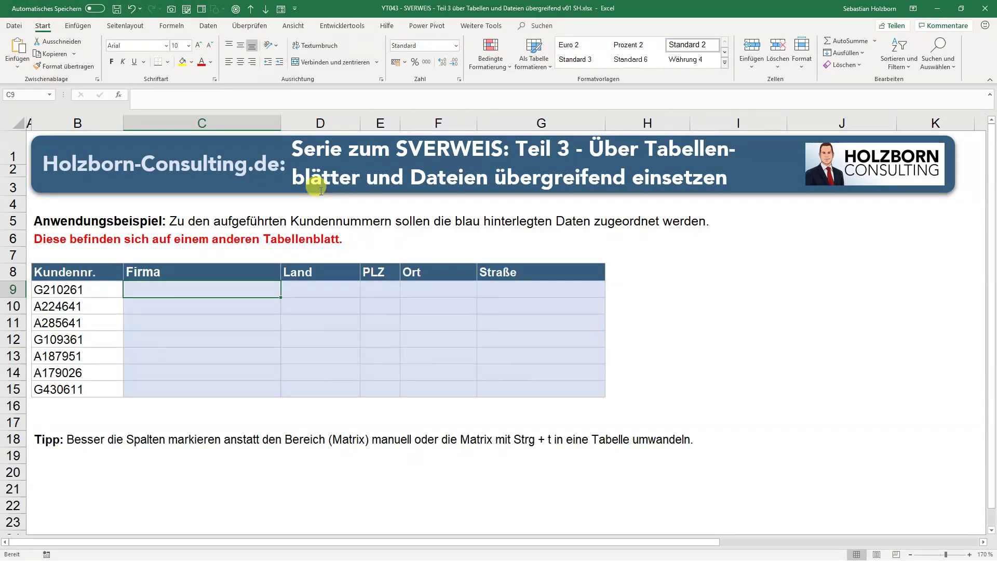
# - Enter =SVERWEIS(B9; in C9 and move to the customer data sheet for the range
pyautogui.write('=sv')
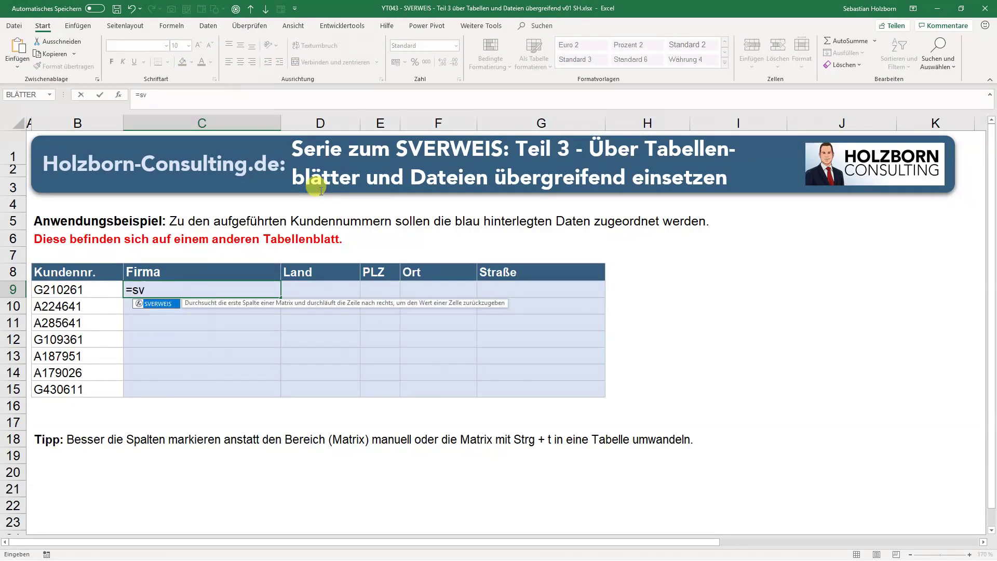
pyautogui.press('Tab')
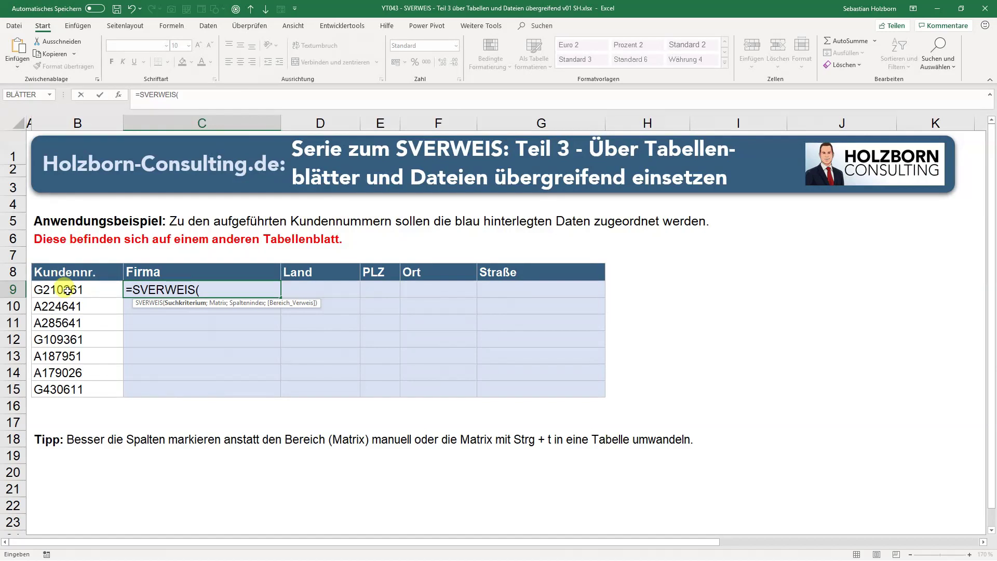
pyautogui.click(68, 292)
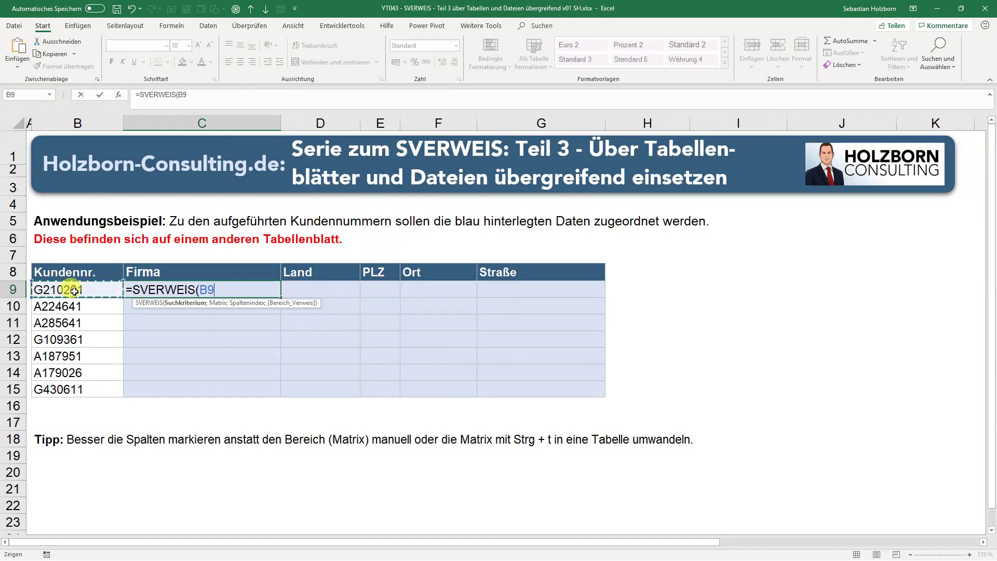
pyautogui.write(';')
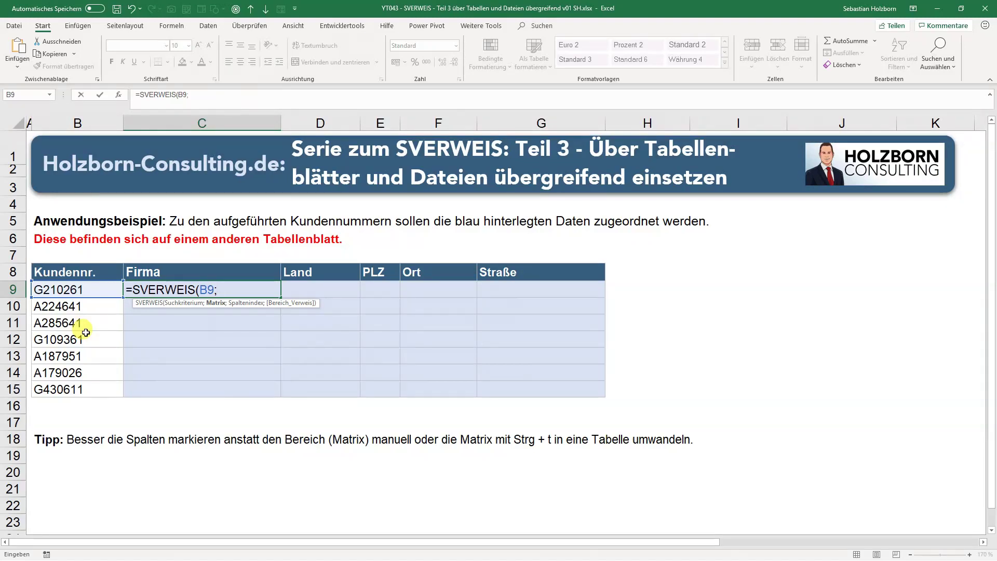
pyautogui.hotkey('ctrl', 'pagedown')
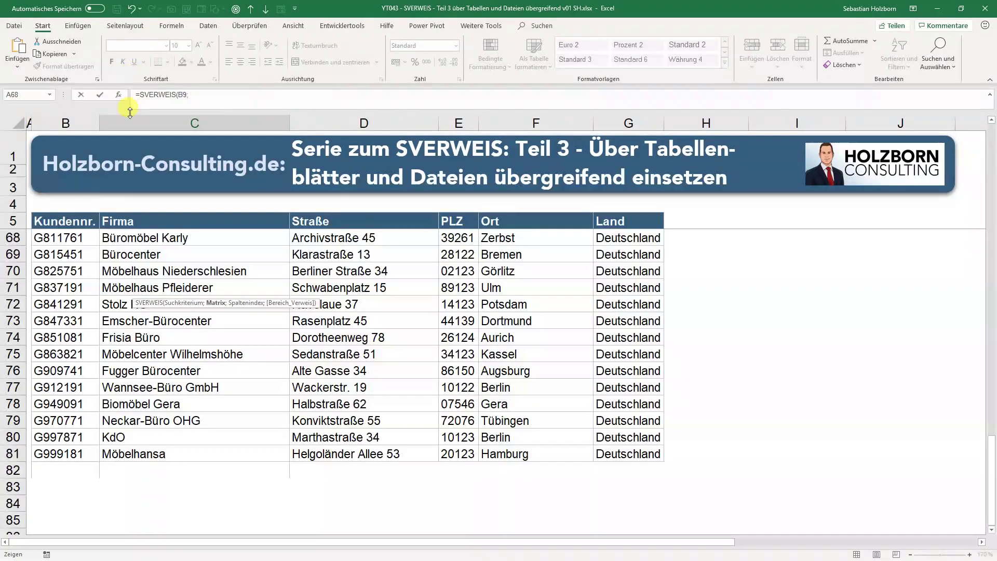
# - Use whole columns B:C of SVERWEIS 2 as the range, with column 2 and exact match
pyautogui.click(67, 221)
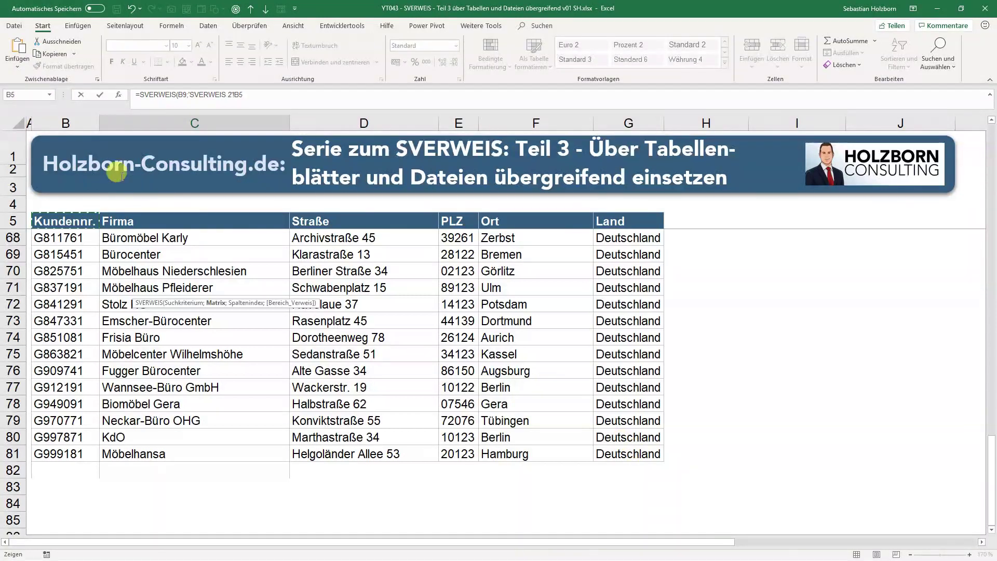
pyautogui.click(72, 119)
pyautogui.moveTo(71, 120); pyautogui.dragTo(164, 143)
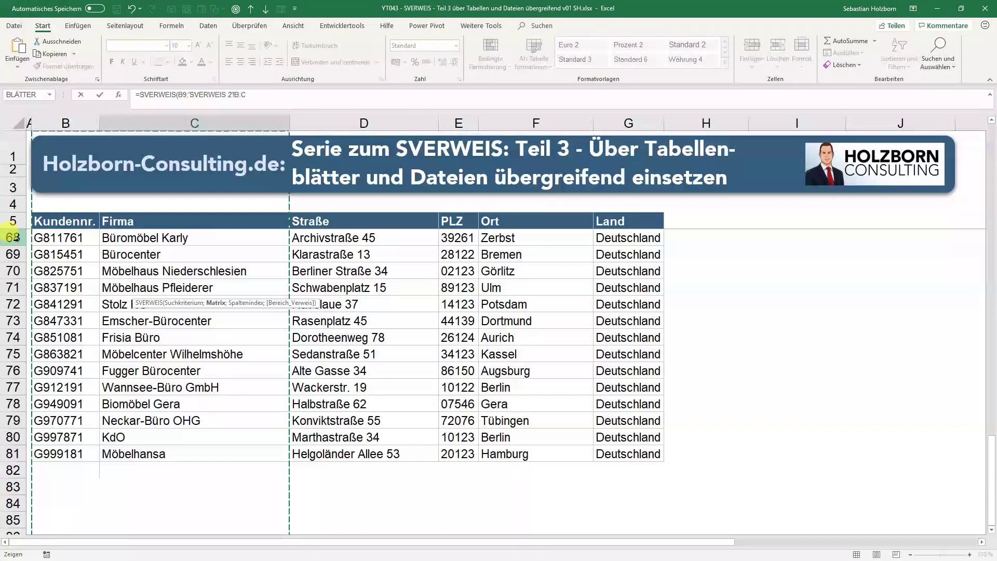
pyautogui.click(75, 126)
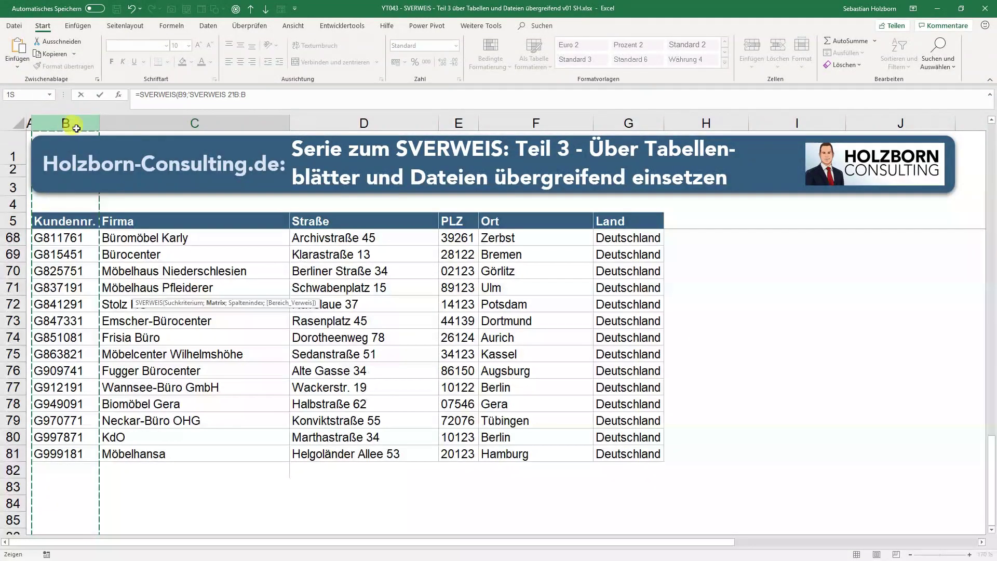
pyautogui.moveTo(76, 128); pyautogui.dragTo(118, 131)
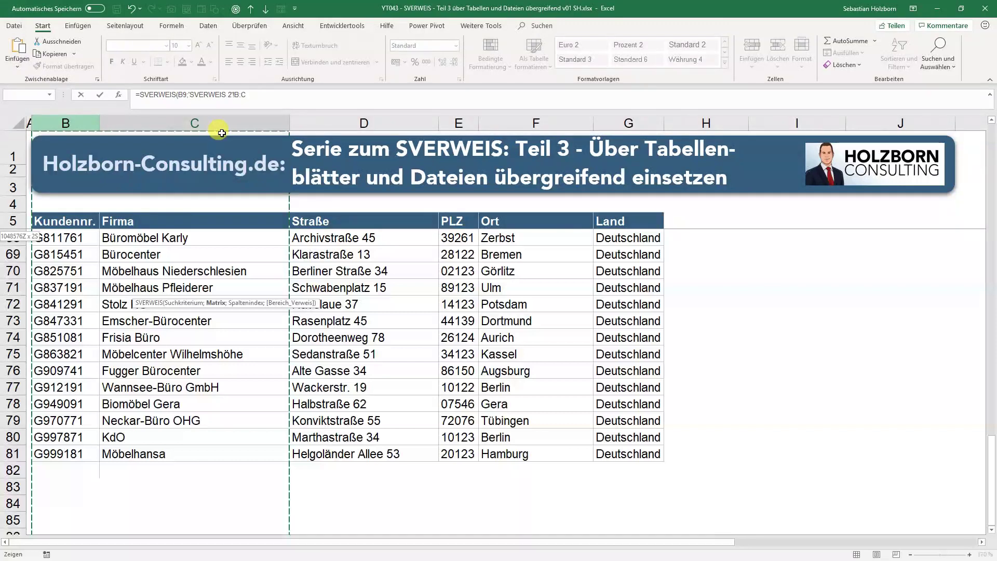
pyautogui.moveTo(214, 133); pyautogui.dragTo(610, 133)
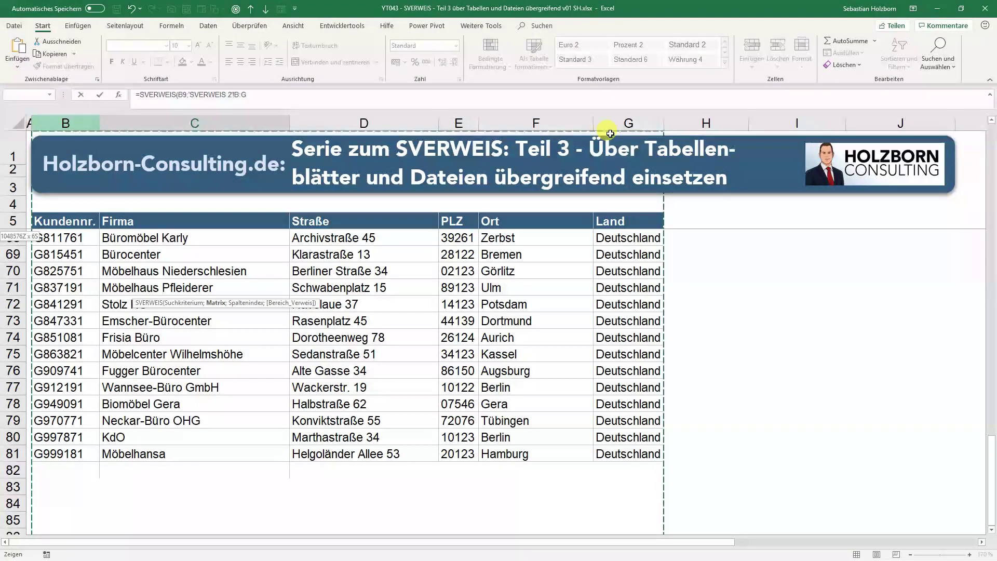
pyautogui.moveTo(610, 134); pyautogui.dragTo(275, 136)
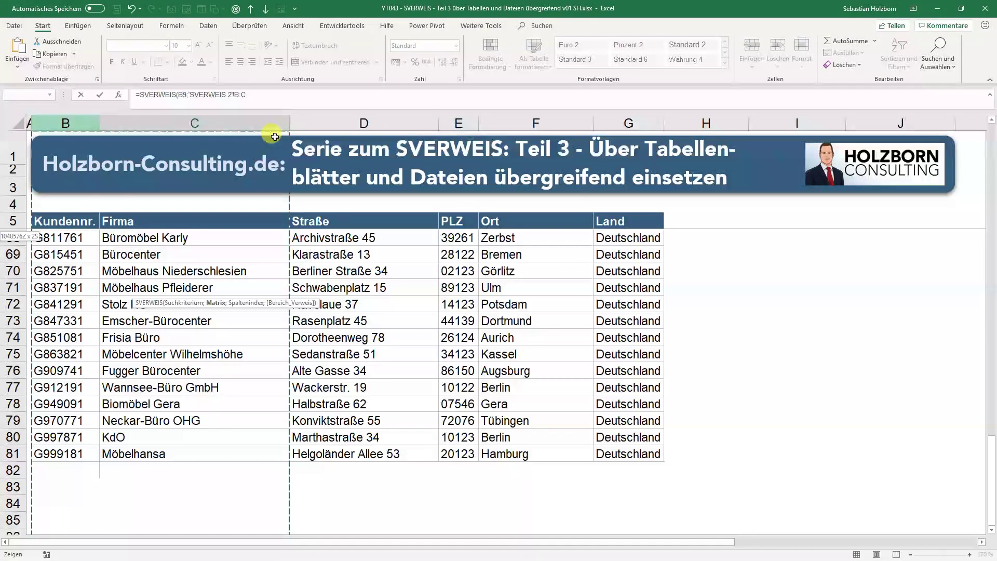
pyautogui.moveTo(274, 137); pyautogui.dragTo(274, 136)
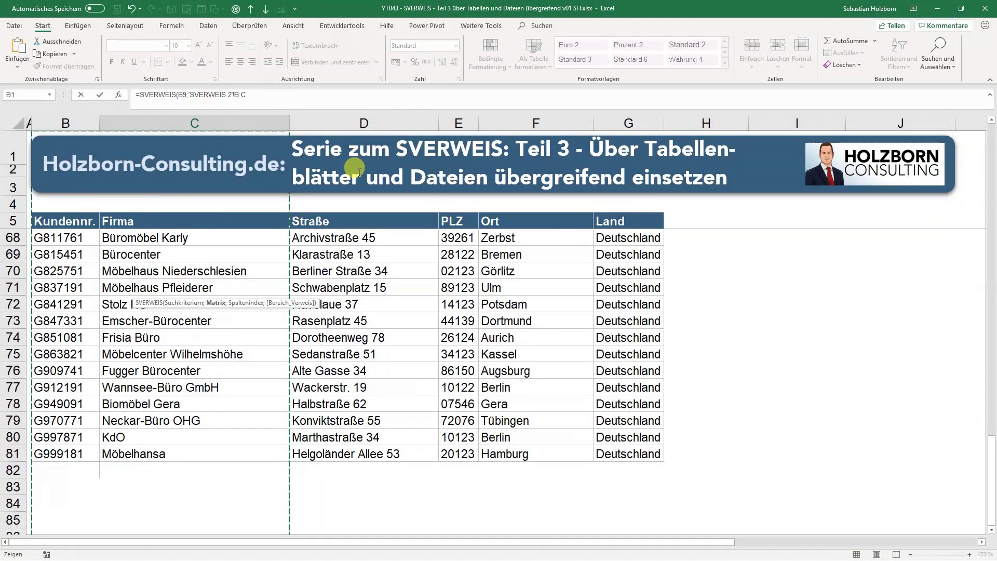
pyautogui.write(';')
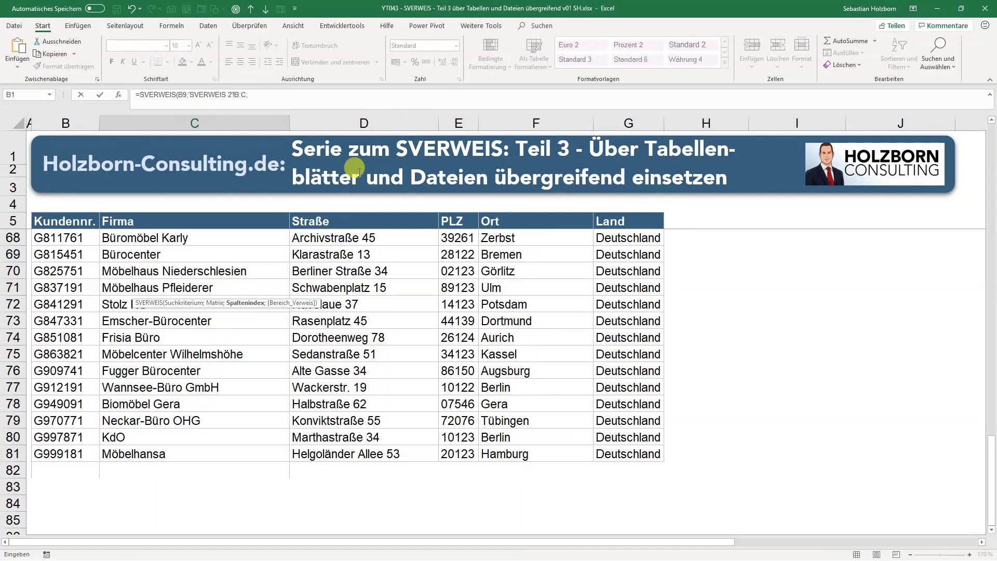
pyautogui.write('2;0')
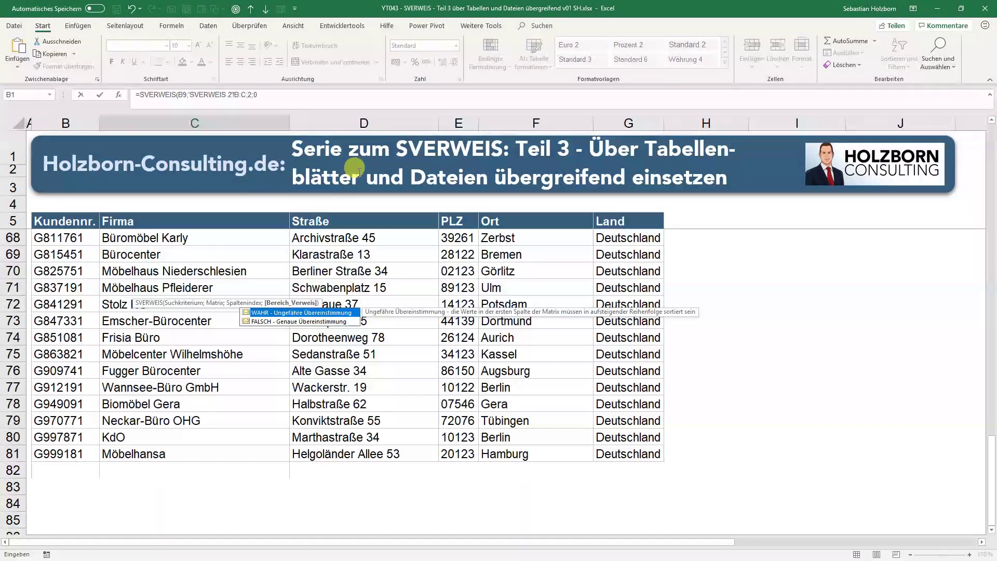
pyautogui.write(')')
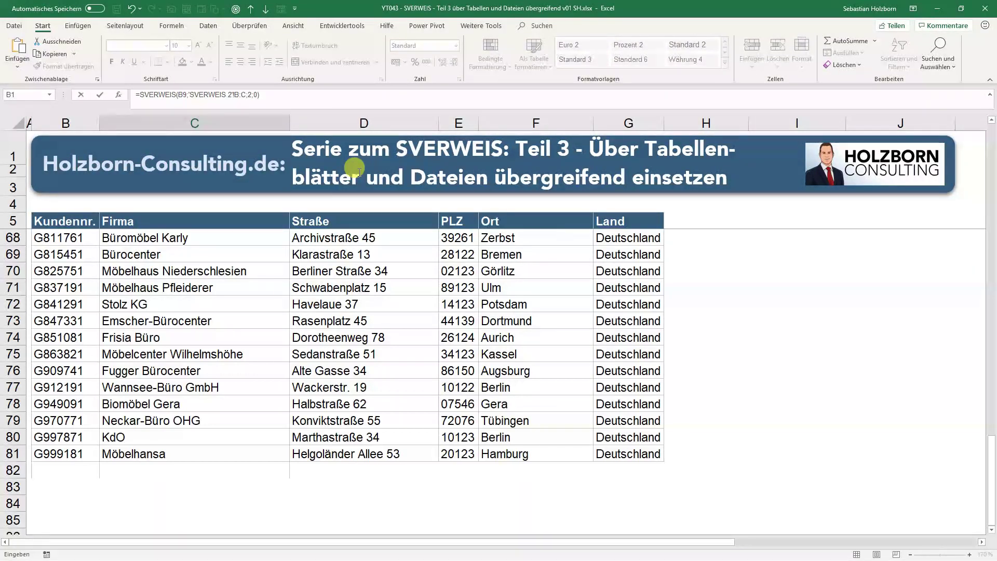
pyautogui.press('Return')
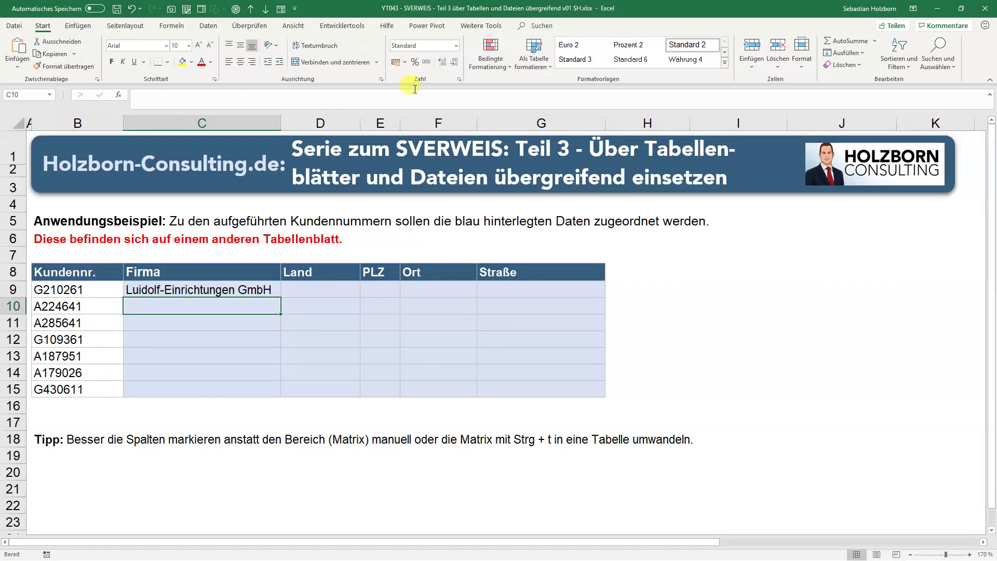
# - Confirm the C9 company lookup and fill it down to C15
pyautogui.click(265, 286)
pyautogui.doubleClick(255, 289)
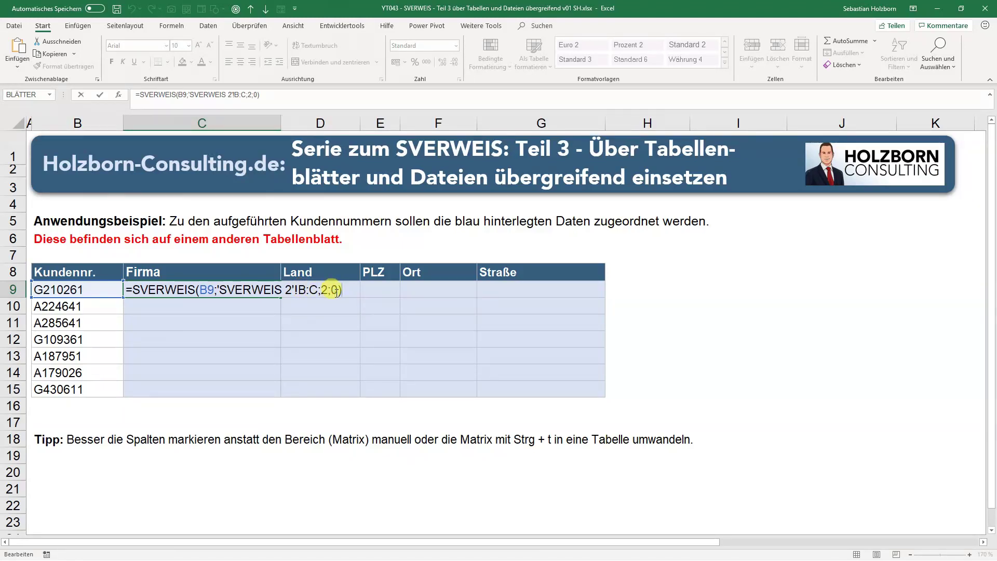
pyautogui.press('Return')
pyautogui.press('Up')
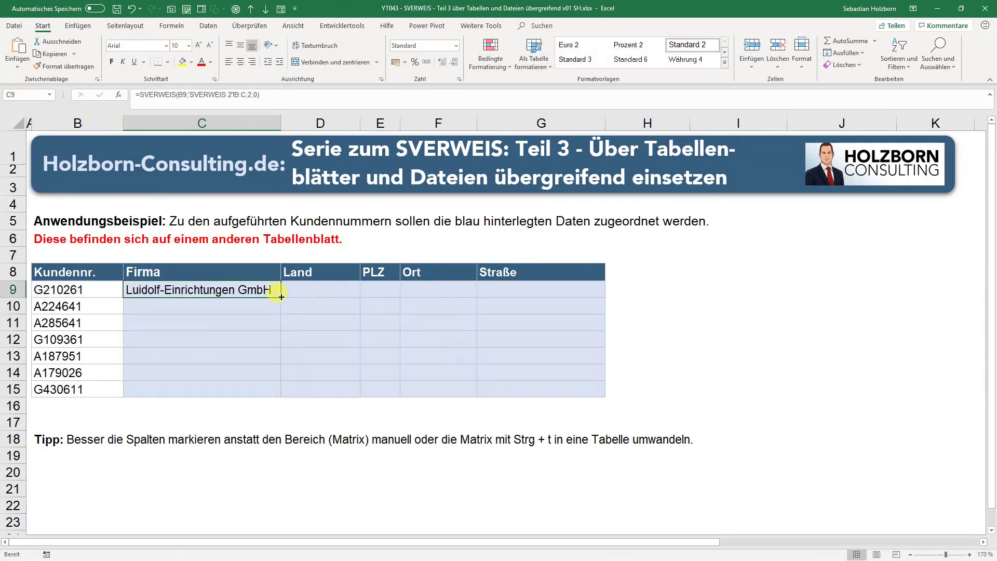
pyautogui.doubleClick(288, 299)
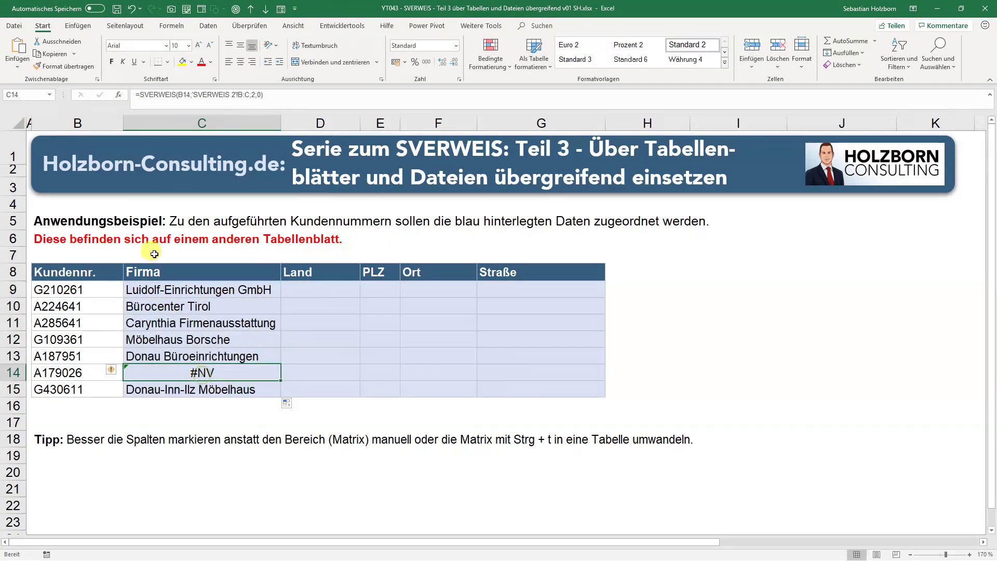
# - Select and copy the missing customer number A179026 from B14
pyautogui.doubleClick(103, 366)
pyautogui.doubleClick(104, 366)
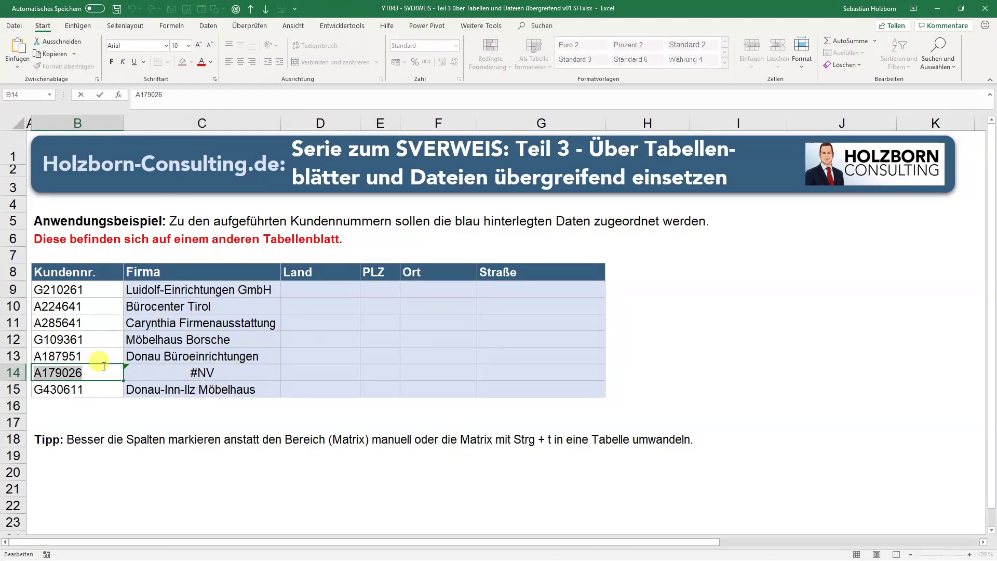
pyautogui.press('Tab')
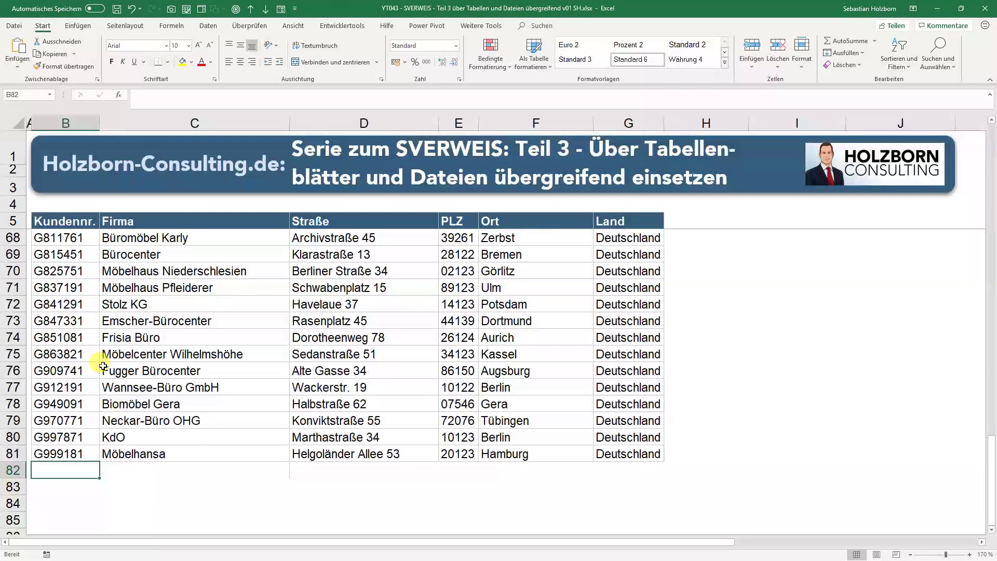
# - Add customer A179026 with company Test in row 82 of SVERWEIS 2, then recheck the customer table
pyautogui.hotkey('ctrl', 'v')
pyautogui.press('Tab')
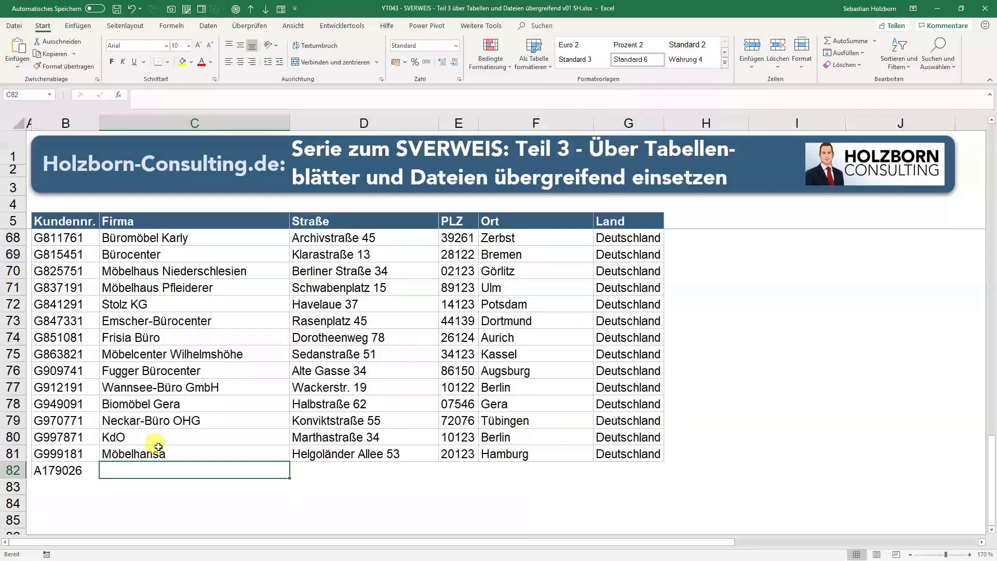
pyautogui.write('Test')
pyautogui.hotkey('shift', 'Tab')
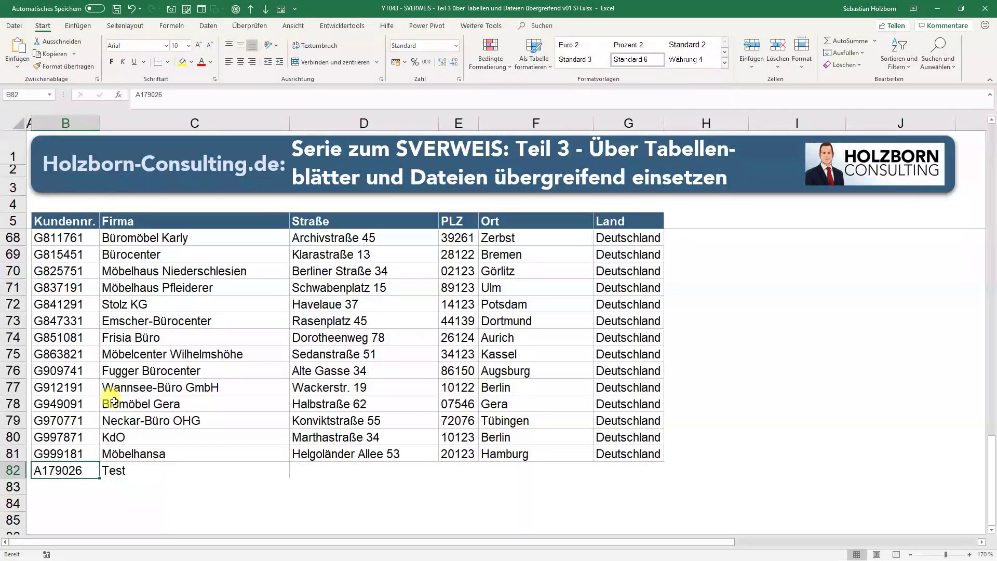
pyautogui.hotkey('ctrl', 'pageup')
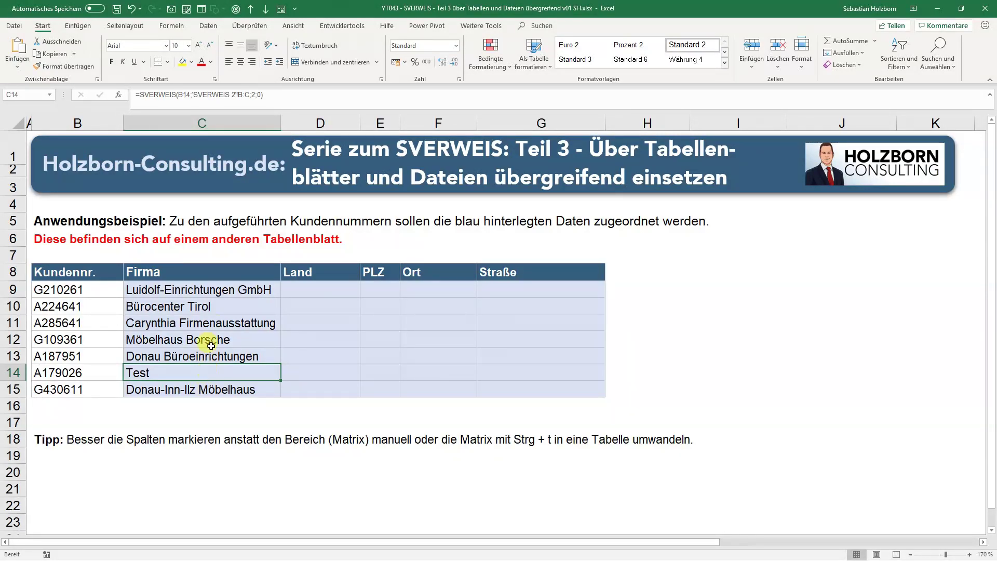
pyautogui.click(225, 292)
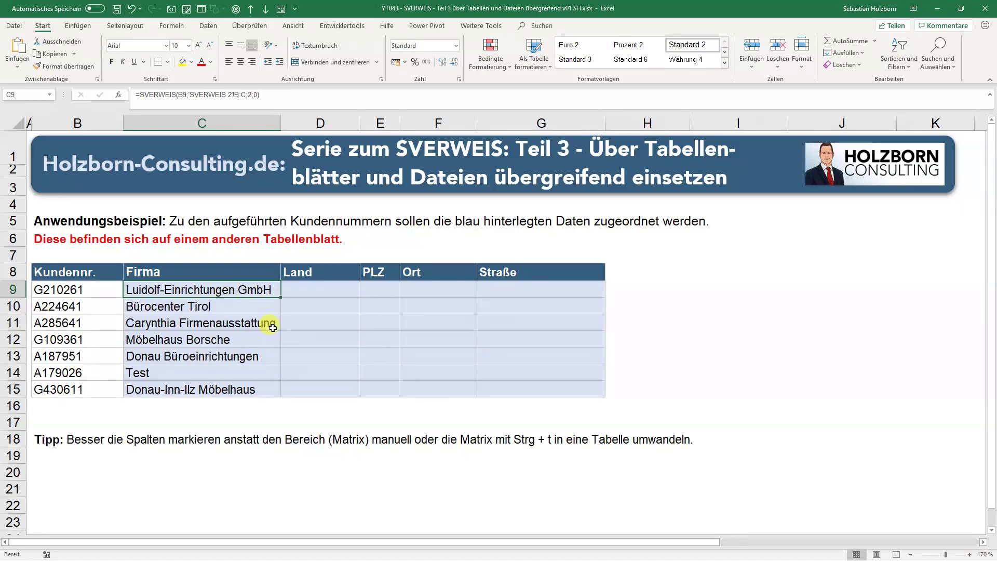
# - Enter =SVERWEIS(B9;'SVERWEIS 2'!B:G;6;0) in D9, returning Deutschland, and fill it down the Land column
pyautogui.click(247, 95)
pyautogui.press('Right')
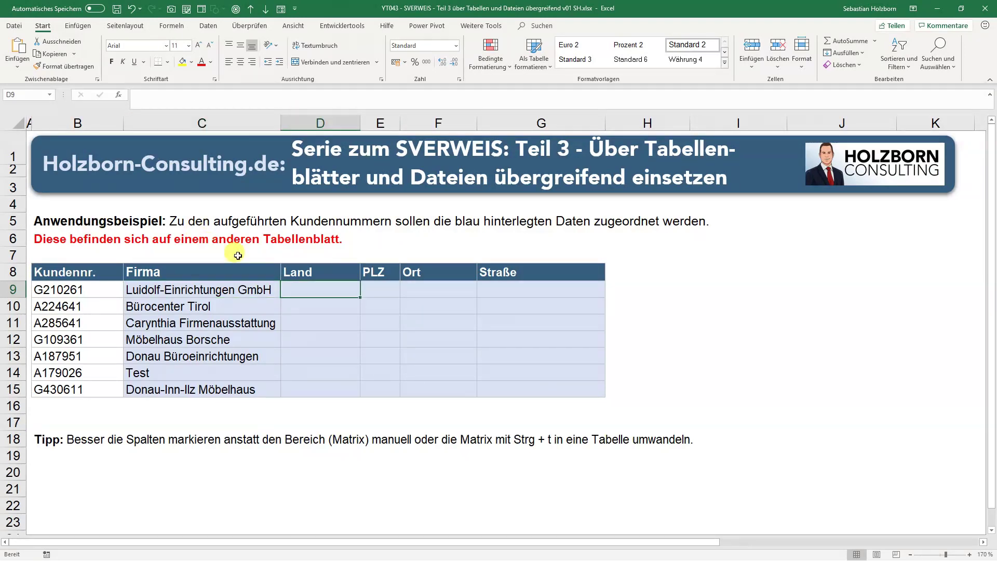
pyautogui.write('=sv')
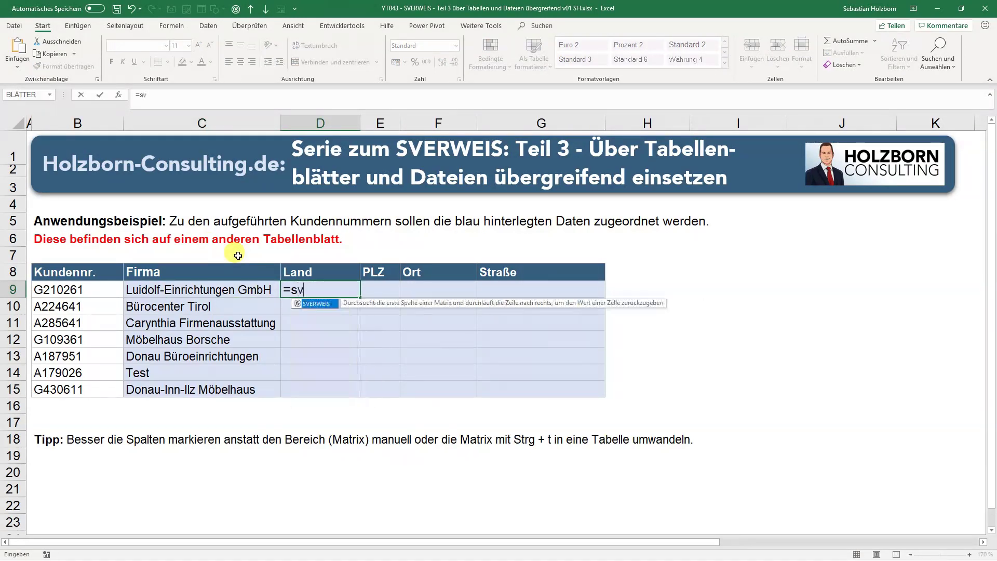
pyautogui.press('Tab')
pyautogui.click(57, 289)
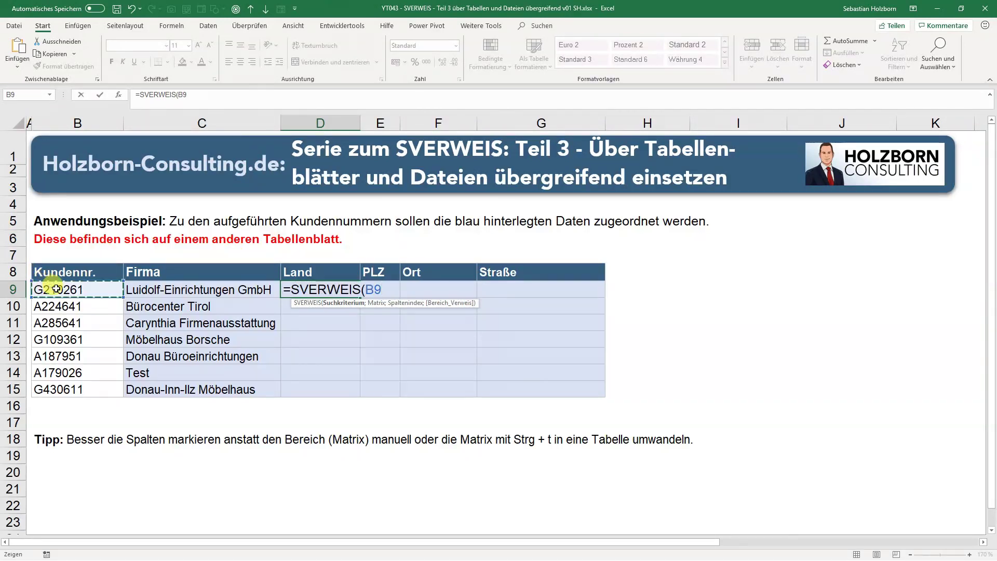
pyautogui.write(';')
pyautogui.hotkey('ctrl', 'pagedown')
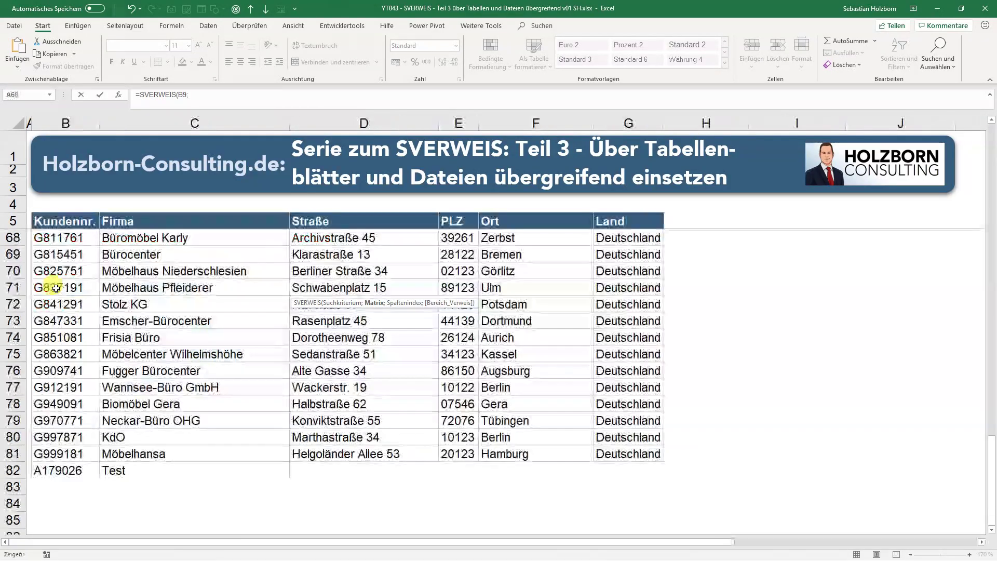
pyautogui.moveTo(78, 123); pyautogui.dragTo(165, 143)
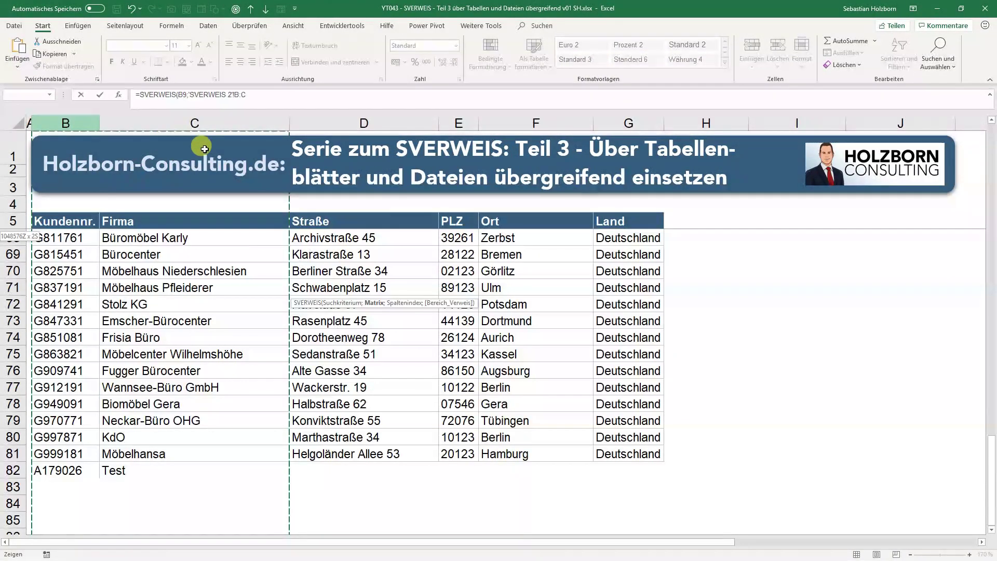
pyautogui.moveTo(166, 142)
pyautogui.mouseDown()
pyautogui.moveTo(309, 120)
pyautogui.moveTo(617, 128)
pyautogui.mouseUp()
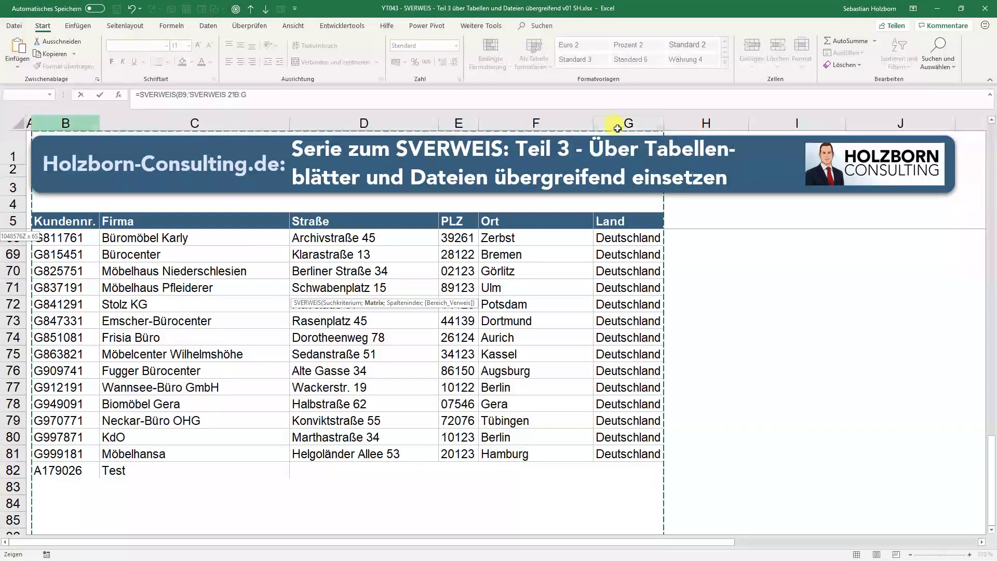
pyautogui.moveTo(617, 129); pyautogui.dragTo(618, 130)
pyautogui.write(';')
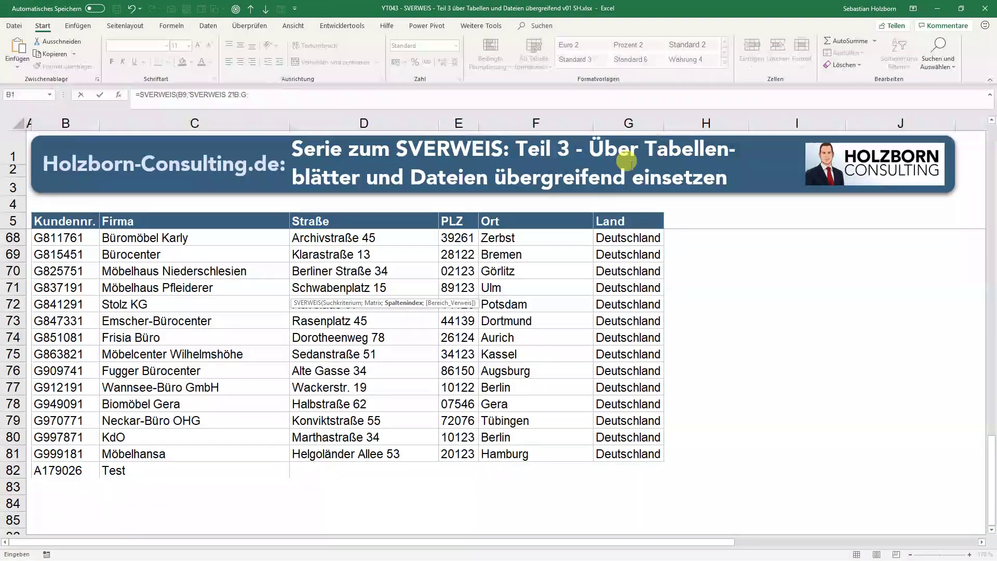
pyautogui.write('6;0)')
pyautogui.press('Return')
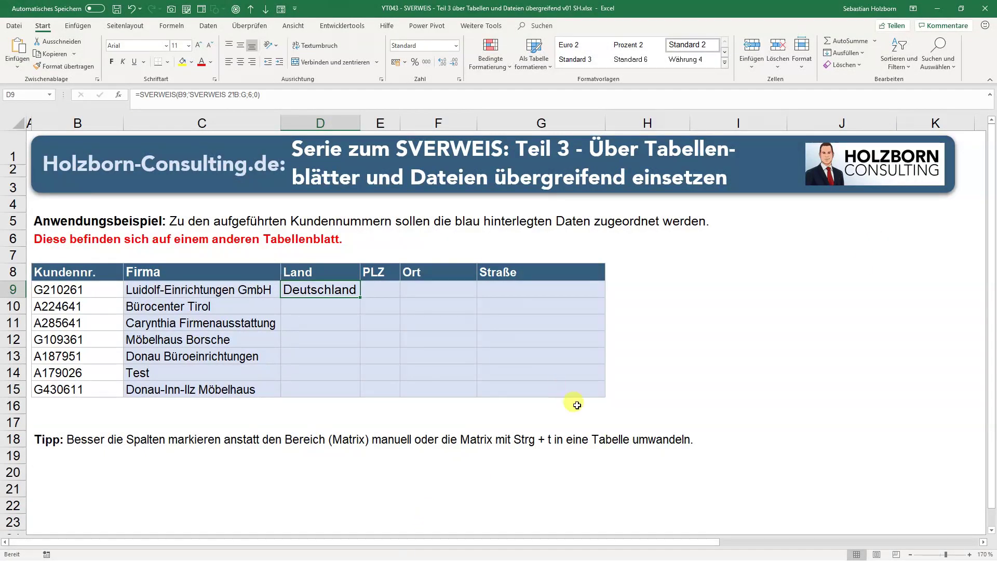
pyautogui.doubleClick(362, 297)
pyautogui.click(336, 378)
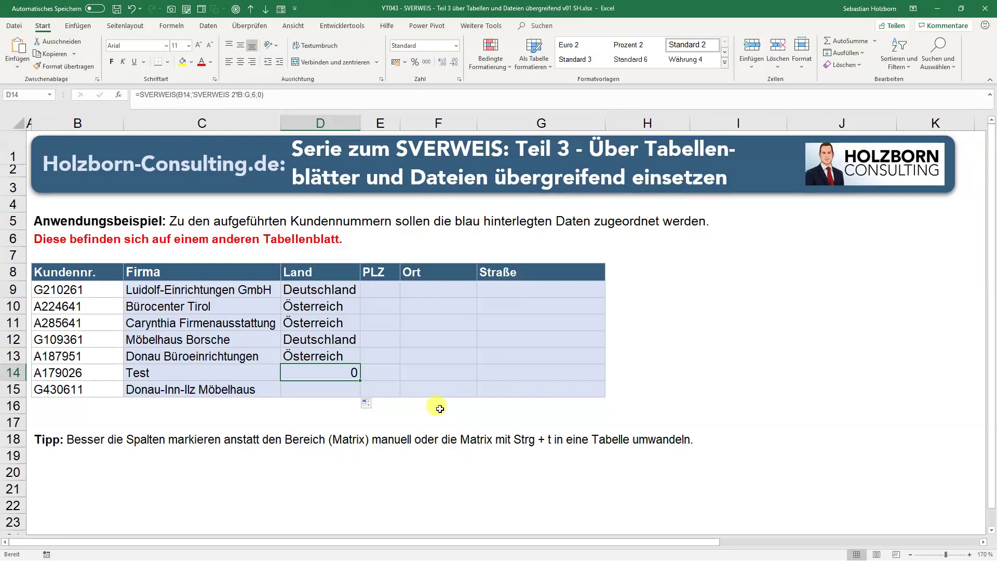
pyautogui.press('Down')
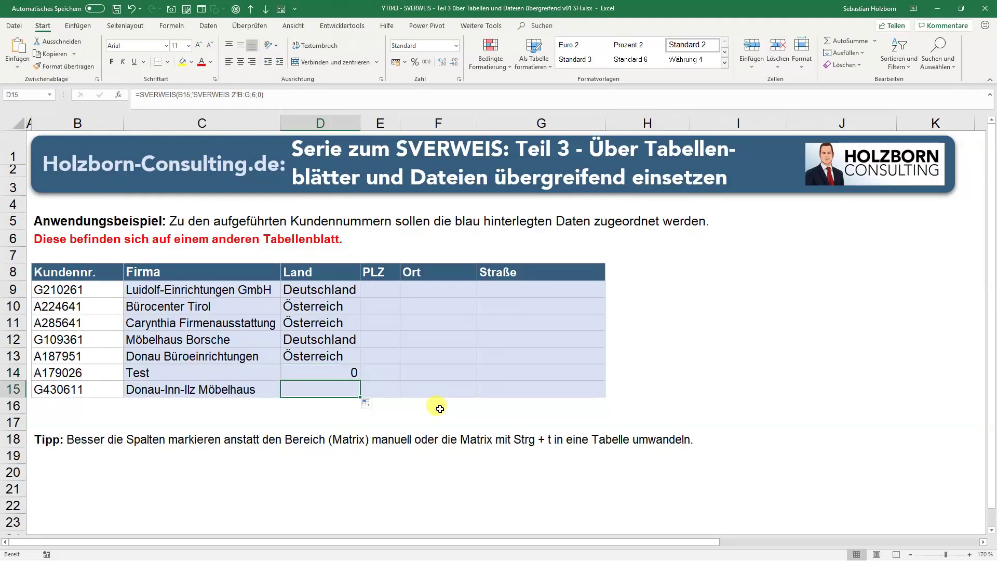
pyautogui.press('Left')
pyautogui.press('Left')
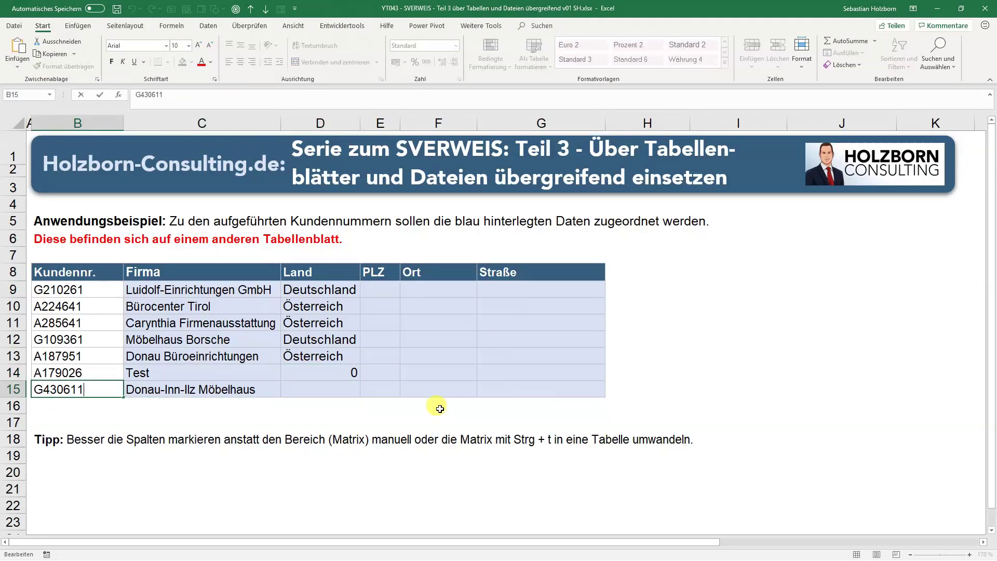
pyautogui.press('F2')
pyautogui.hotkey('shift', 'Home')
pyautogui.hotkey('ctrl', 'c')
pyautogui.press('Tab')
pyautogui.press('Tab')
pyautogui.hotkey('ctrl', 'pagedown')
pyautogui.hotkey('ctrl', 'f')
pyautogui.hotkey('ctrl', 'v')
# - Blank G430611's Land entry in row 48 with an apostrophe, then open C15's formula for editing
pyautogui.press('Return')
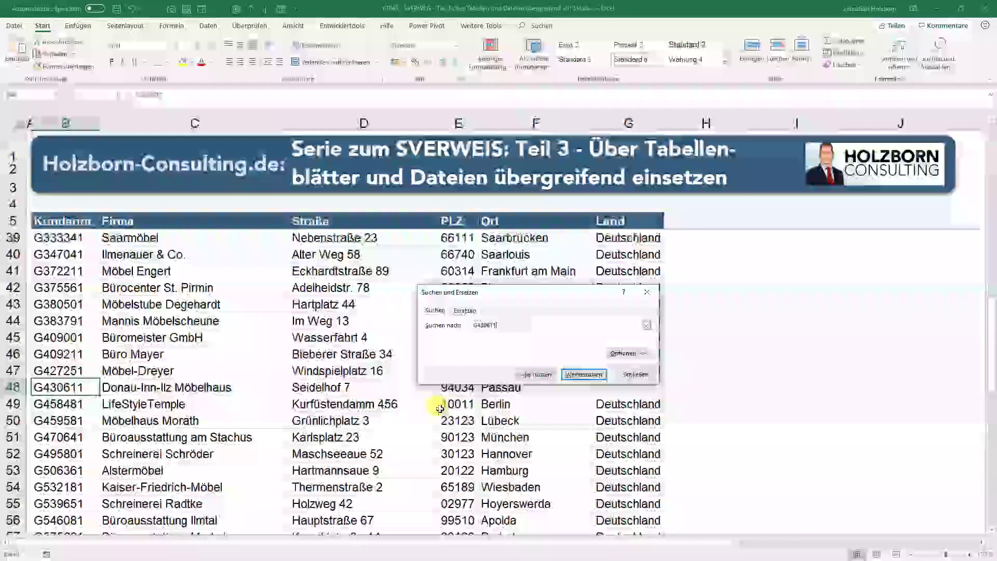
pyautogui.press('Escape')
pyautogui.press('Right')
pyautogui.press('Right')
pyautogui.press('Right')
pyautogui.press('Right')
pyautogui.press('Right')
pyautogui.press('BackSpace')
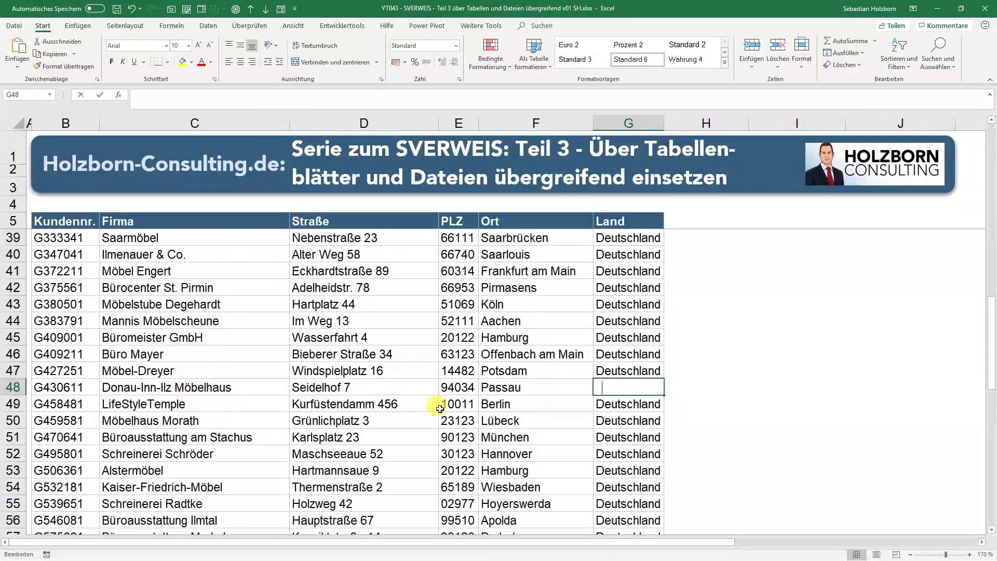
pyautogui.write("'")
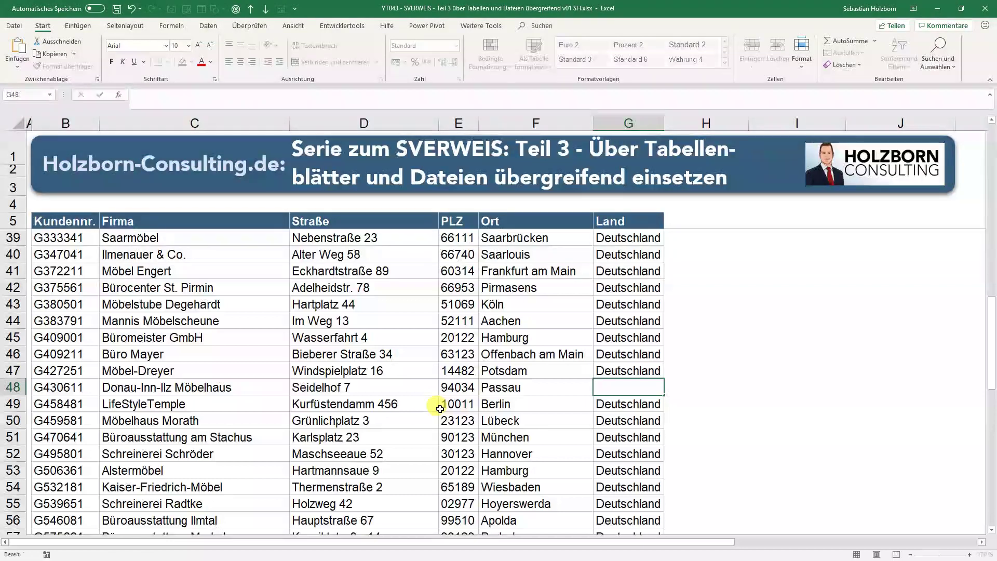
pyautogui.press('Return')
pyautogui.press('Up')
pyautogui.press('Down')
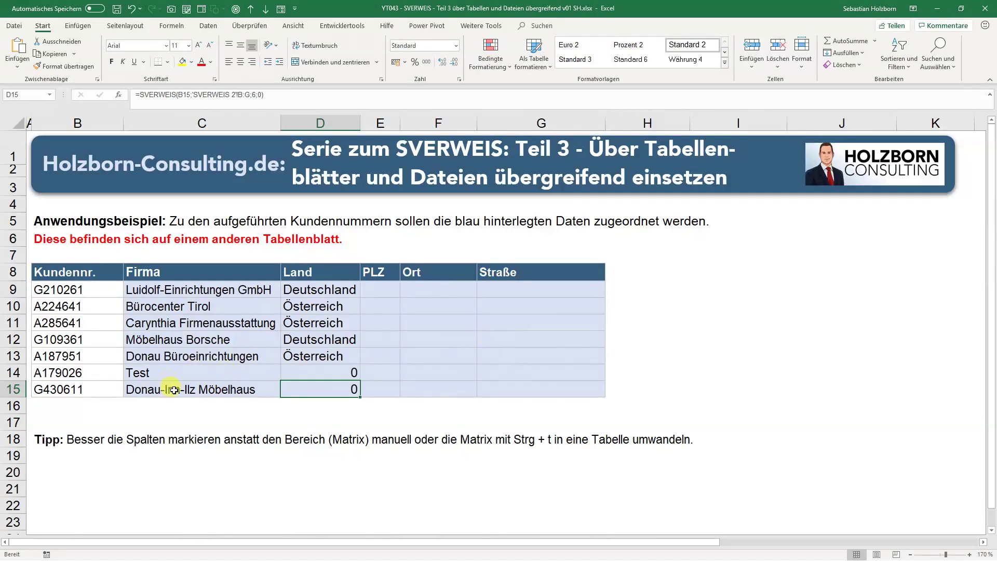
pyautogui.click(238, 389)
pyautogui.press('F2')
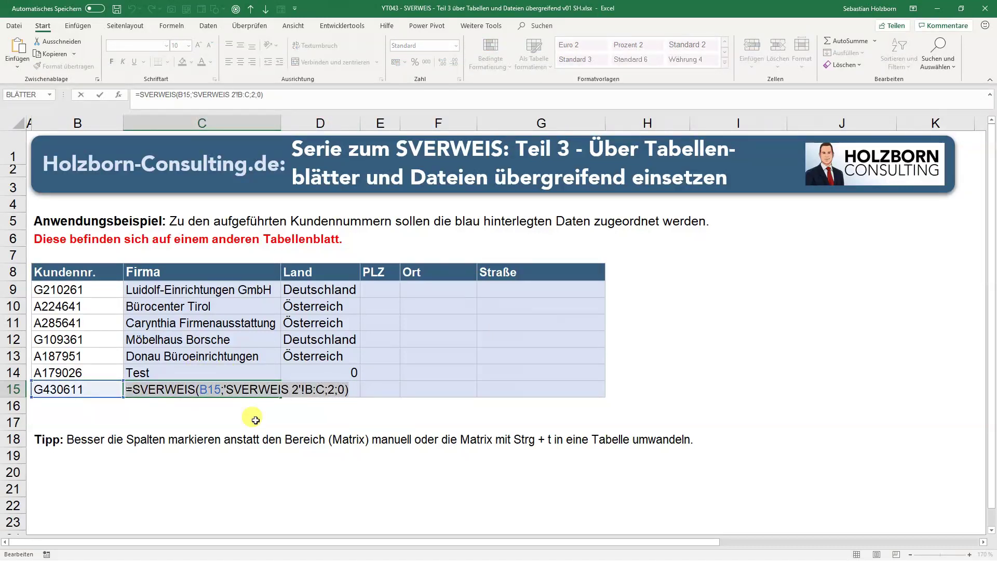
# - Keep C15 unchanged and show its formula =SVERWEIS(B15;'SVERWEIS 2'!B:C;2;0) as text in C16
pyautogui.press('Return')
pyautogui.write("=SVERWEIS(B15;'SVERWEIS 2'!B:C;2;0)")
pyautogui.press('Return')
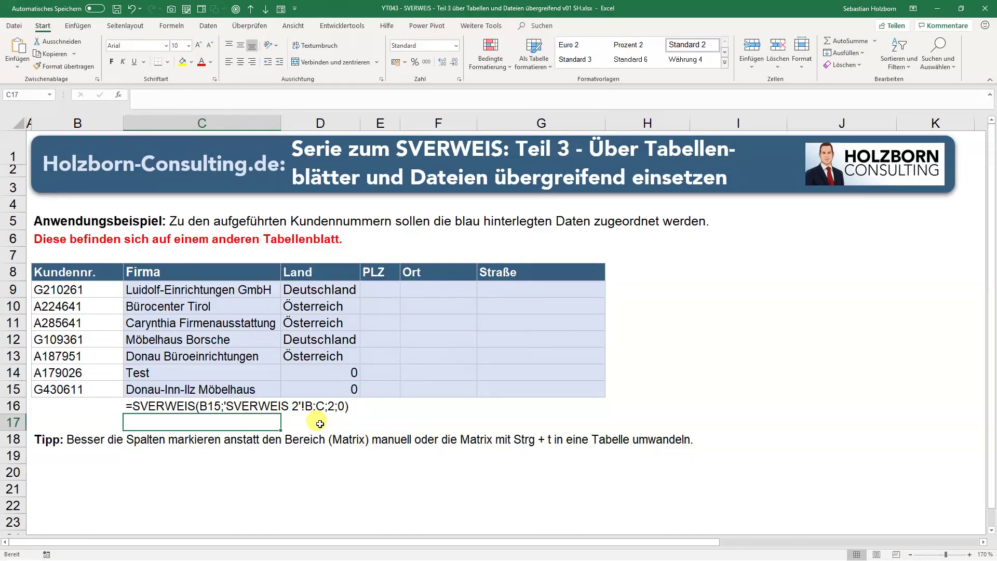
# - In C9, enter =SVERWEIS(B9;…;2;0) using columns B:C of the Datenbasis workbook as lookup range
pyautogui.hotkey('ctrl', 'pagedown')
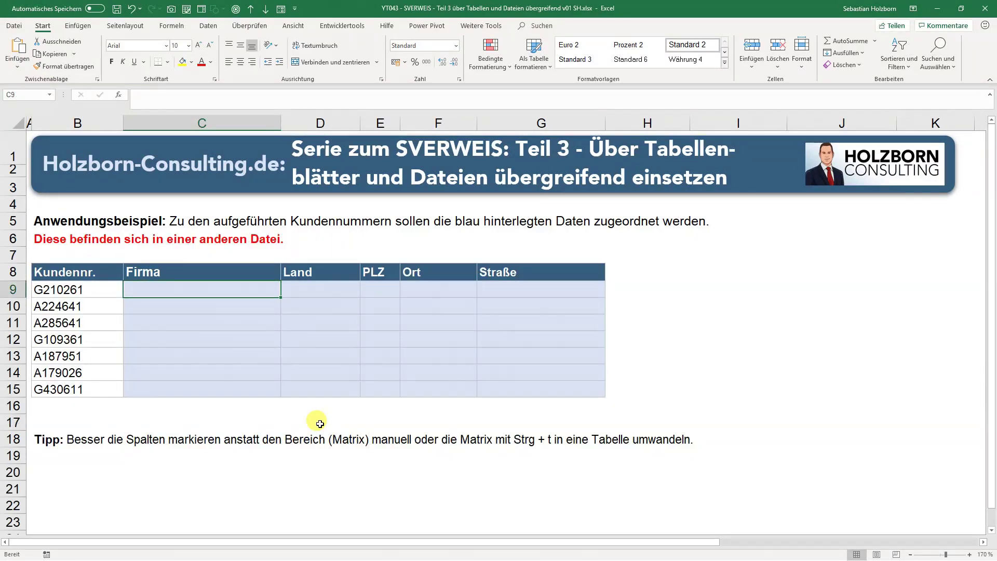
pyautogui.write('=sv')
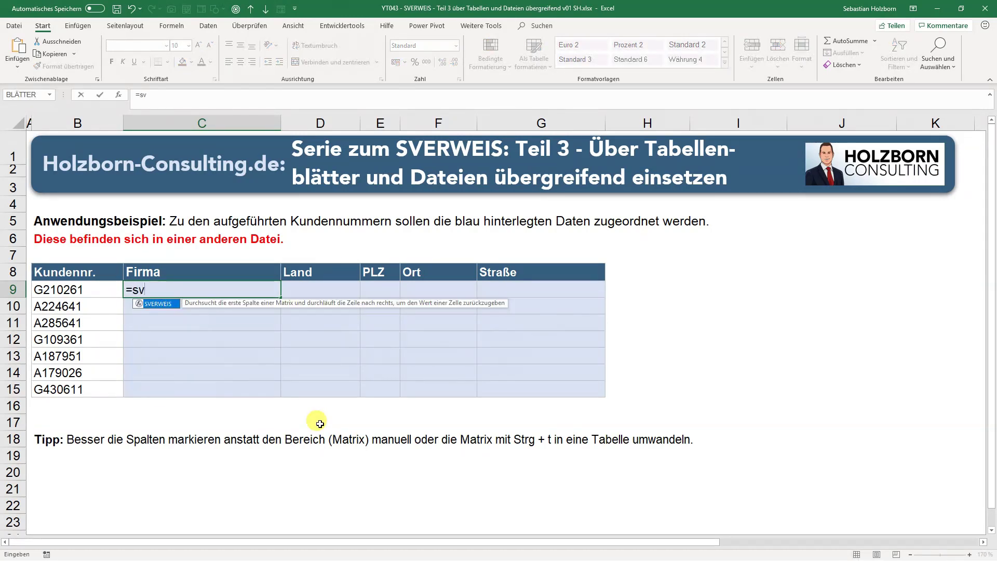
pyautogui.press('Tab')
pyautogui.press('Left')
pyautogui.write(';')
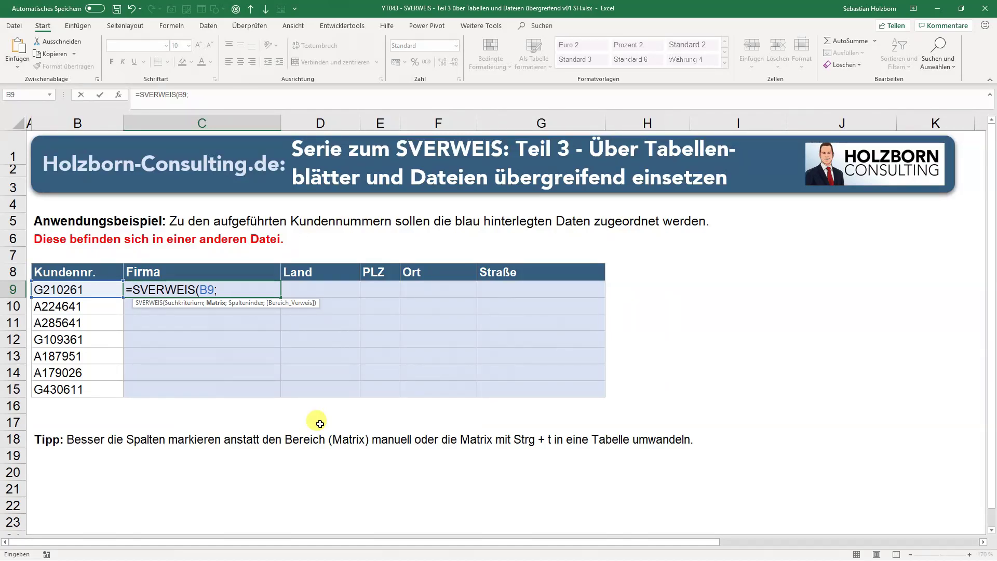
pyautogui.hotkey('alt', 'Tab')
pyautogui.click(70, 123)
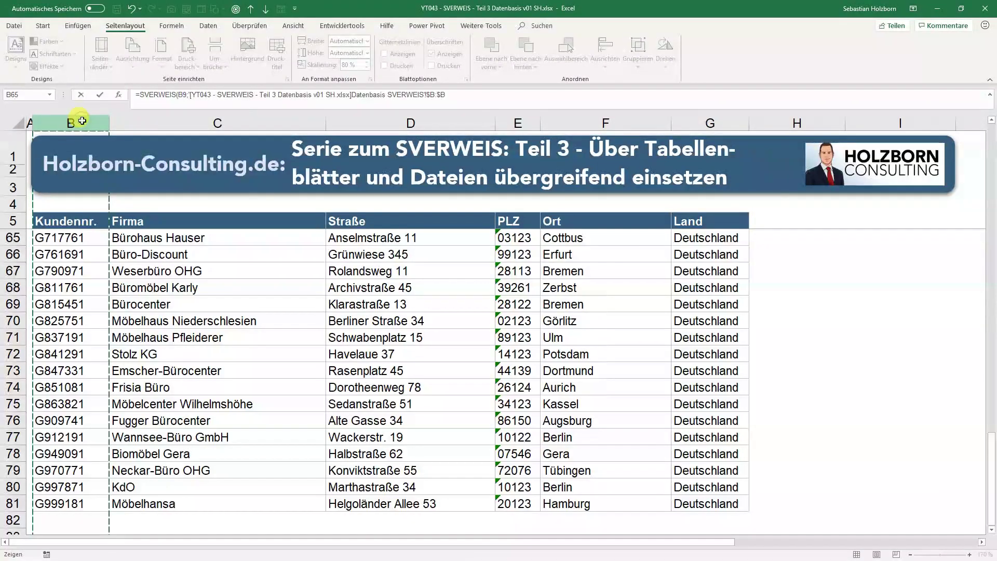
pyautogui.moveTo(82, 120); pyautogui.dragTo(130, 127)
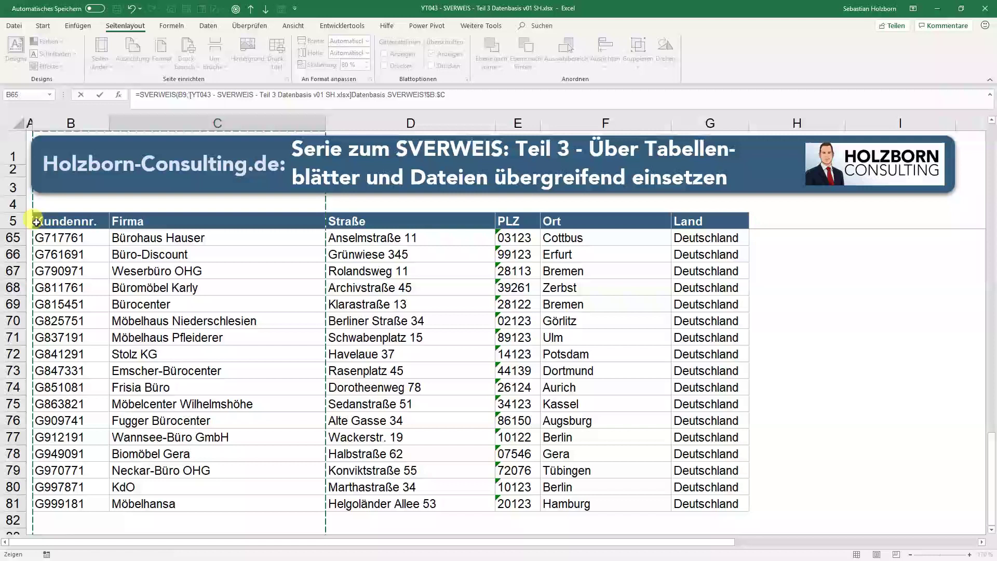
pyautogui.moveTo(73, 123); pyautogui.dragTo(132, 132)
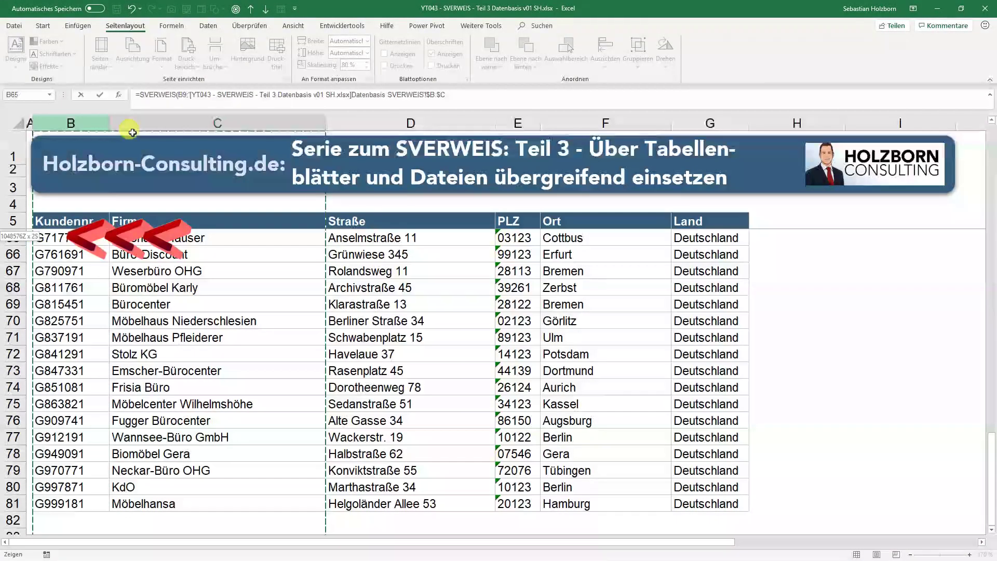
pyautogui.moveTo(132, 132); pyautogui.dragTo(132, 131)
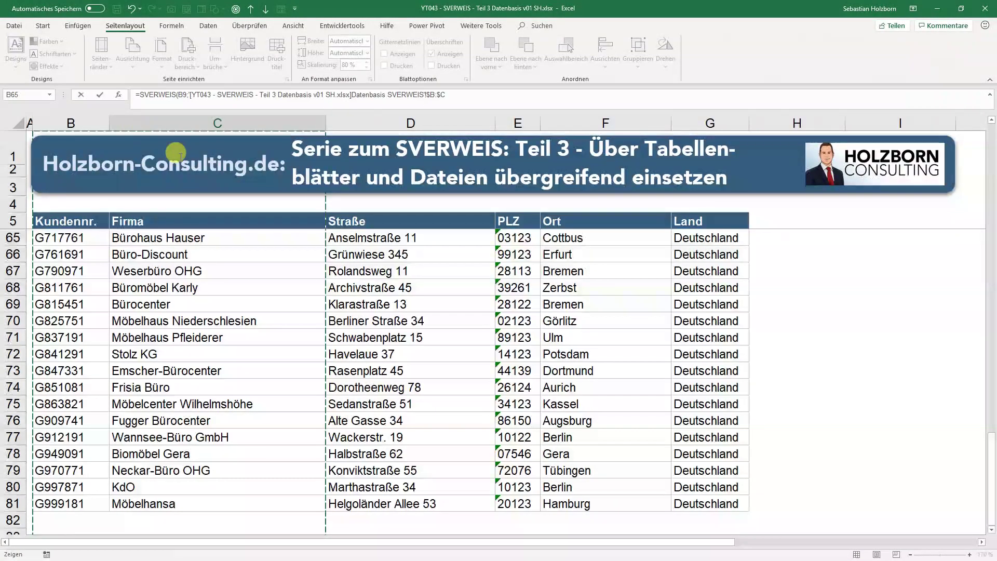
pyautogui.write(';2')
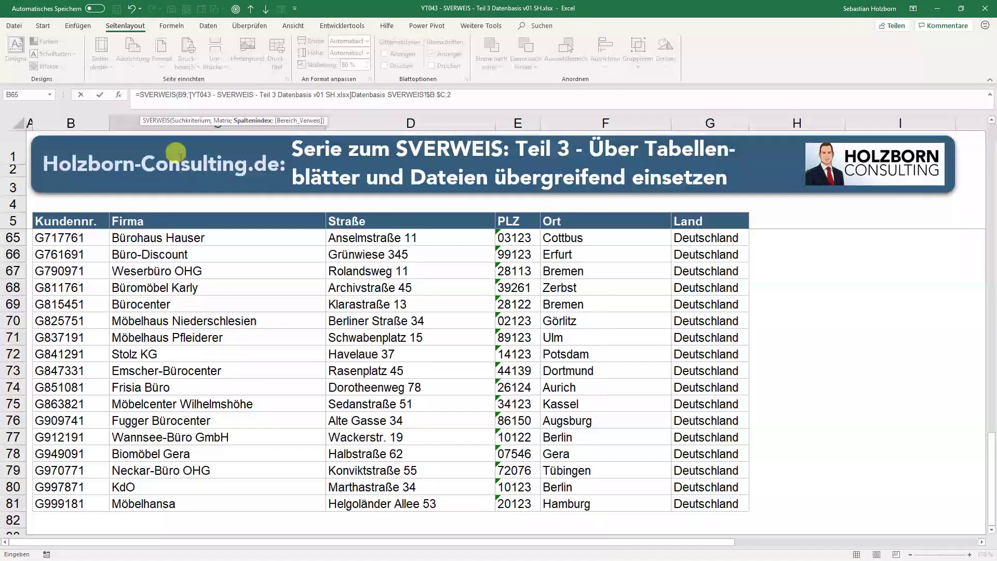
pyautogui.write(';')
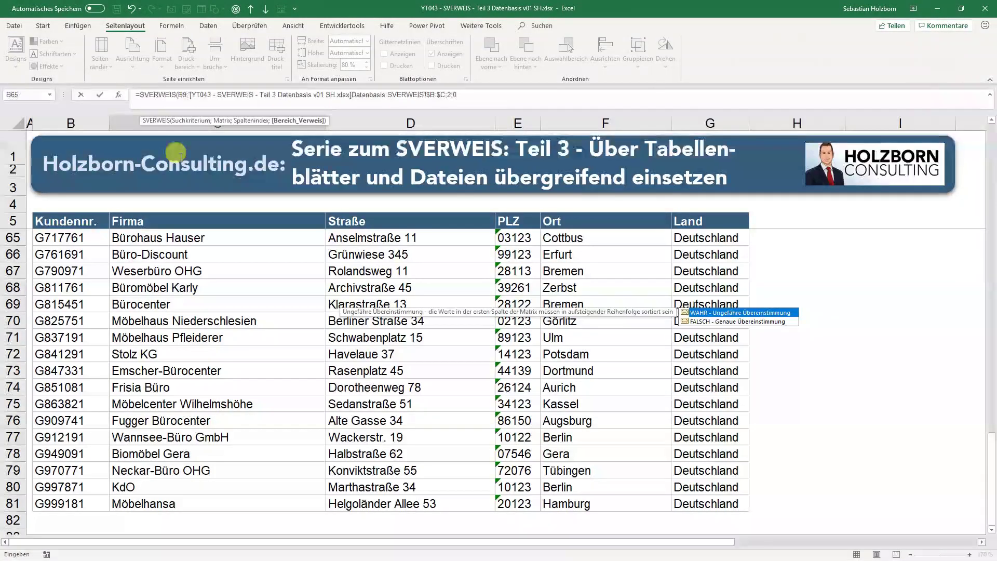
pyautogui.write('0)')
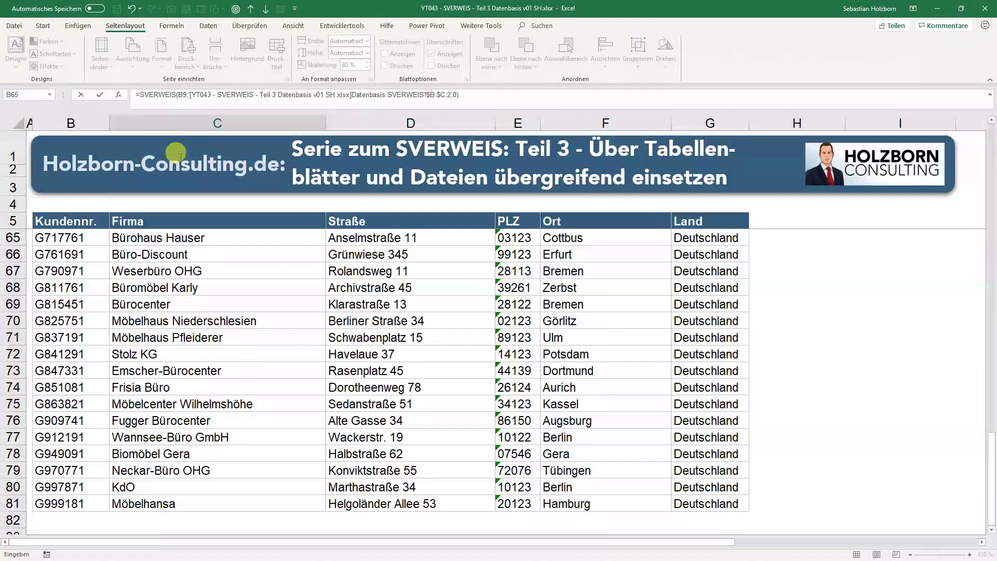
pyautogui.press('Return')
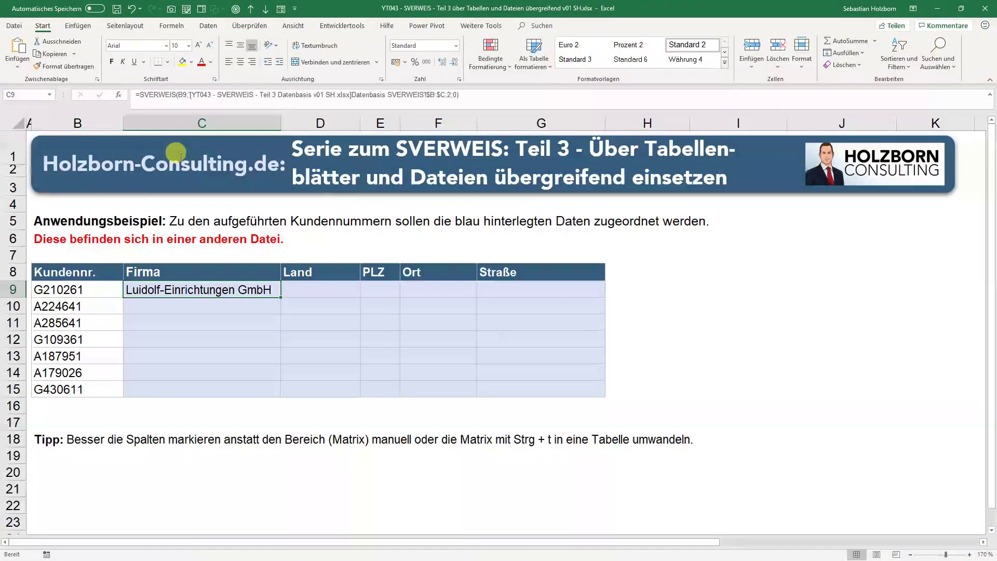
# - Fill the external company lookup down to C15 and take C15's formula text
pyautogui.doubleClick(281, 297)
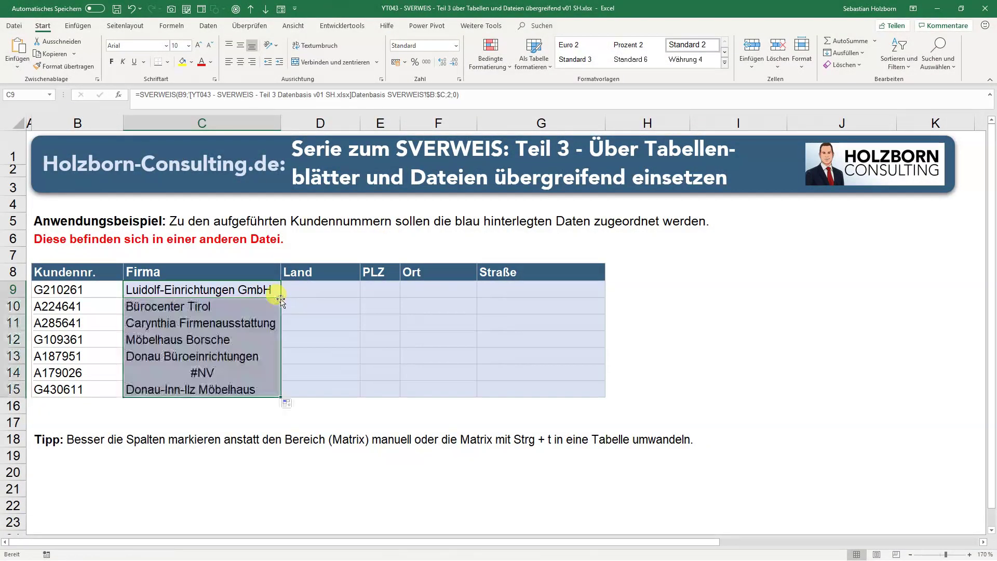
pyautogui.click(262, 389)
pyautogui.press('F2')
pyautogui.hotkey('shift', 'Home')
# - Put C15's formula as apostrophe-prefixed text in C16, then return to C9
pyautogui.press('Return')
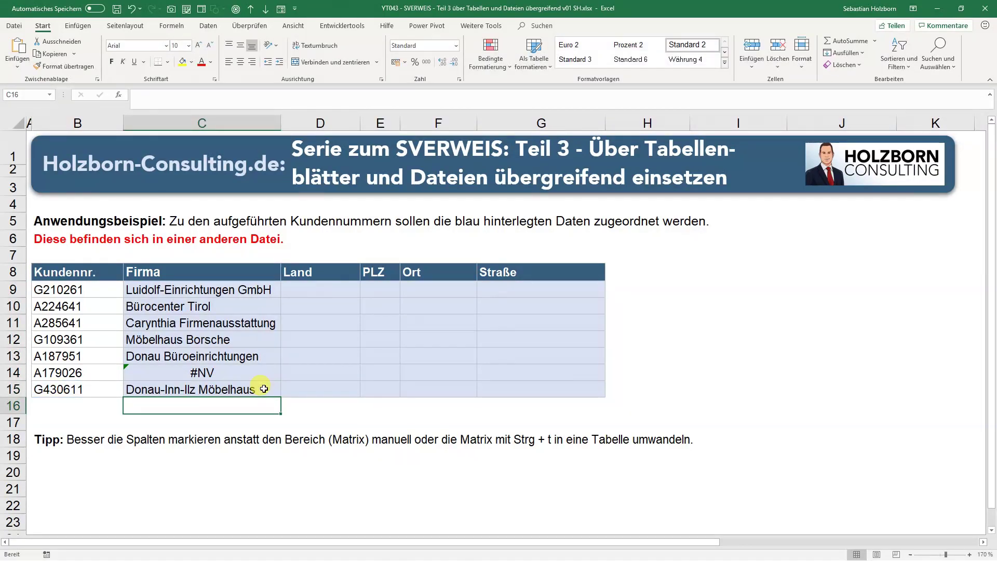
pyautogui.write("'")
pyautogui.hotkey('ctrl', 'v')
pyautogui.press('Return')
pyautogui.press('Up')
pyautogui.press('Down')
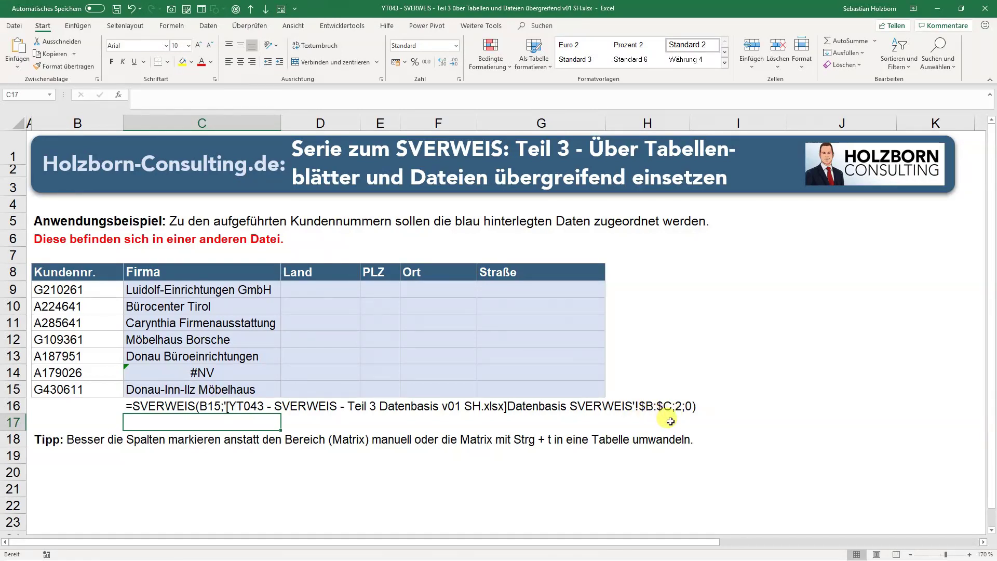
pyautogui.hotkey('ctrl', 'Up')
pyautogui.hotkey('ctrl', 'Up')
pyautogui.press('Down')
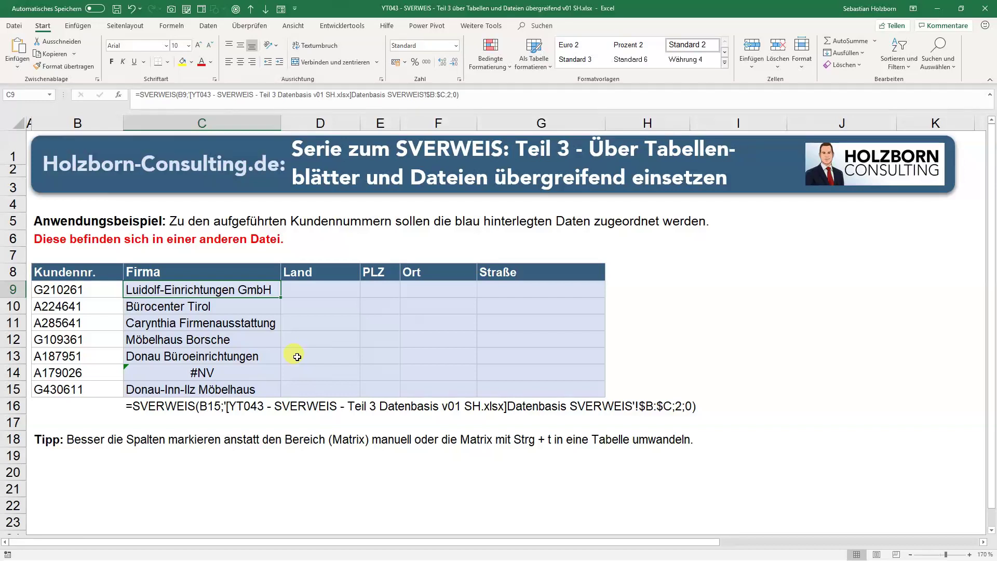
# - Try shortening the C29 company name in Datenbasis, then undo to restore GmbH
pyautogui.hotkey('ctrl', 'Tab')
pyautogui.press('F2')
pyautogui.hotkey('ctrl', 'shift', 'Left')
pyautogui.press('BackSpace')
pyautogui.press('Return')
pyautogui.hotkey('ctrl', 'Tab')
pyautogui.hotkey('ctrl', 'z')
# - Close the lookup workbook, shorten C29 to Luidolf-Einrichtungen G, and save the Datenbasis workbook
pyautogui.click(316, 293)
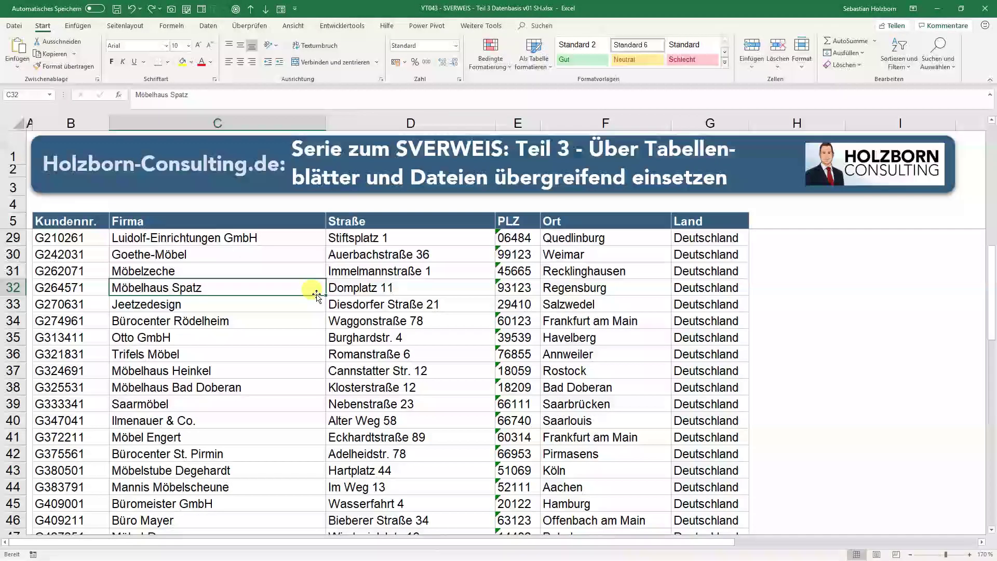
pyautogui.hotkey('ctrl', 'Tab')
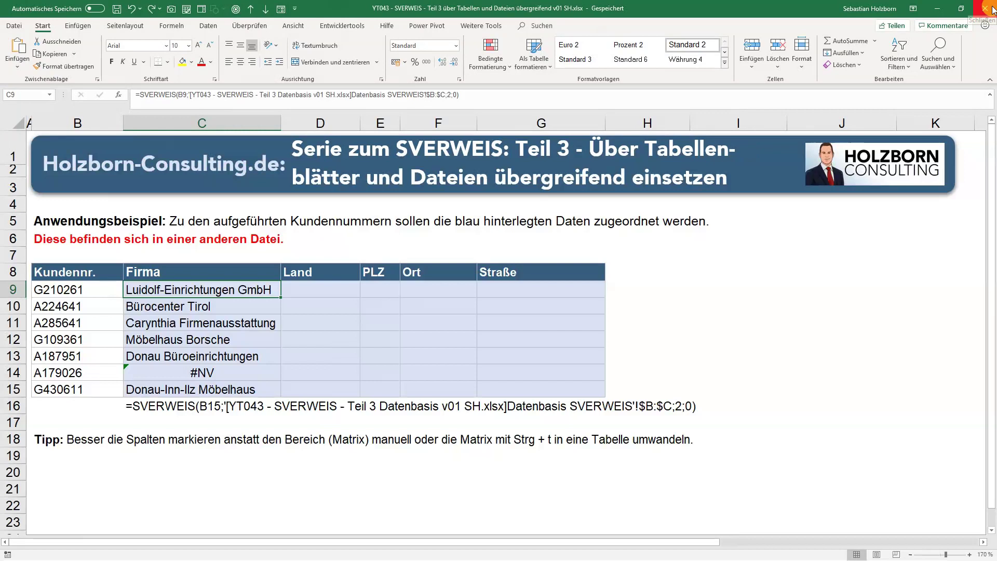
pyautogui.click(989, 9)
pyautogui.click(237, 238)
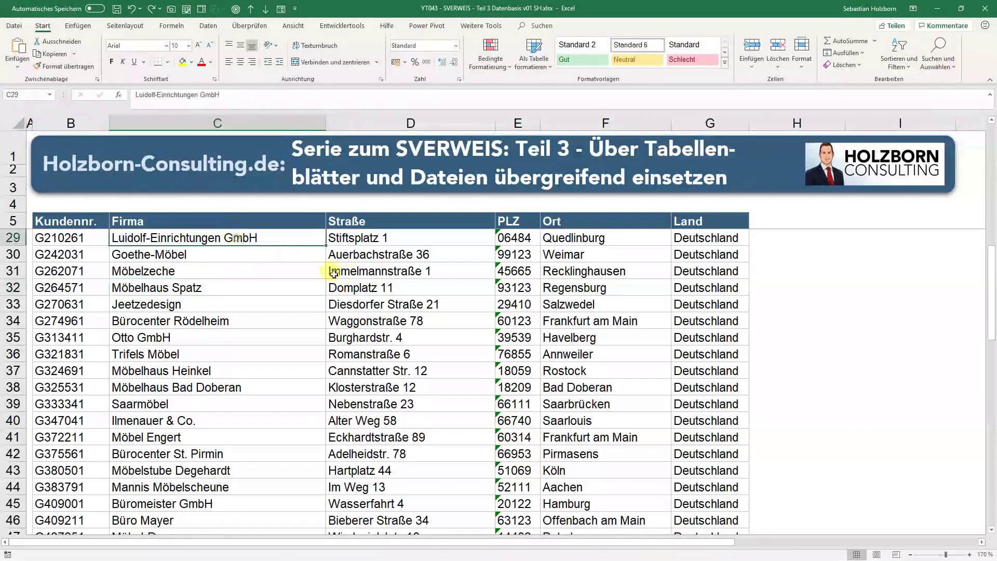
pyautogui.press('F2')
pyautogui.press('BackSpace')
pyautogui.press('BackSpace')
pyautogui.press('BackSpace')
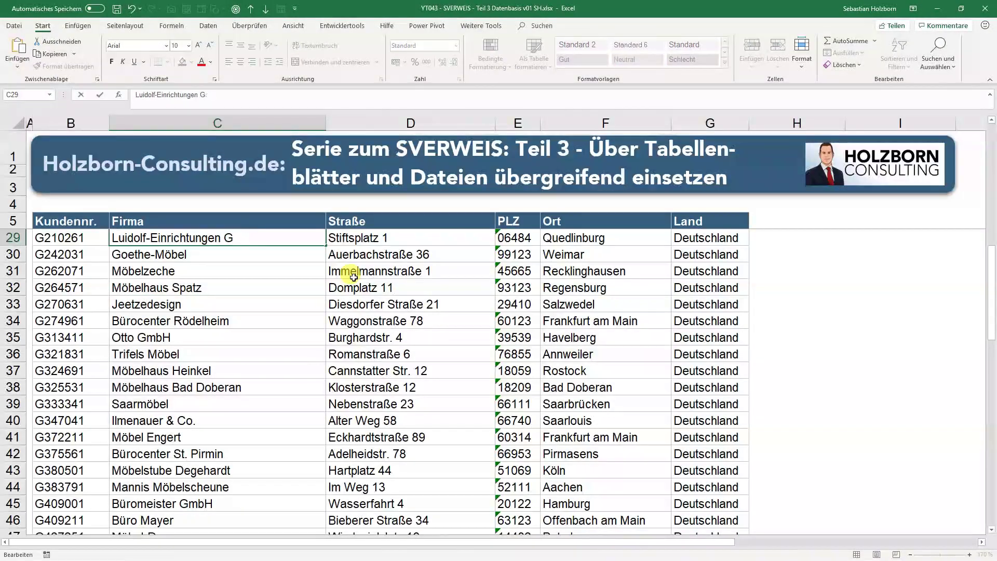
pyautogui.press('Return')
pyautogui.hotkey('ctrl', 's')
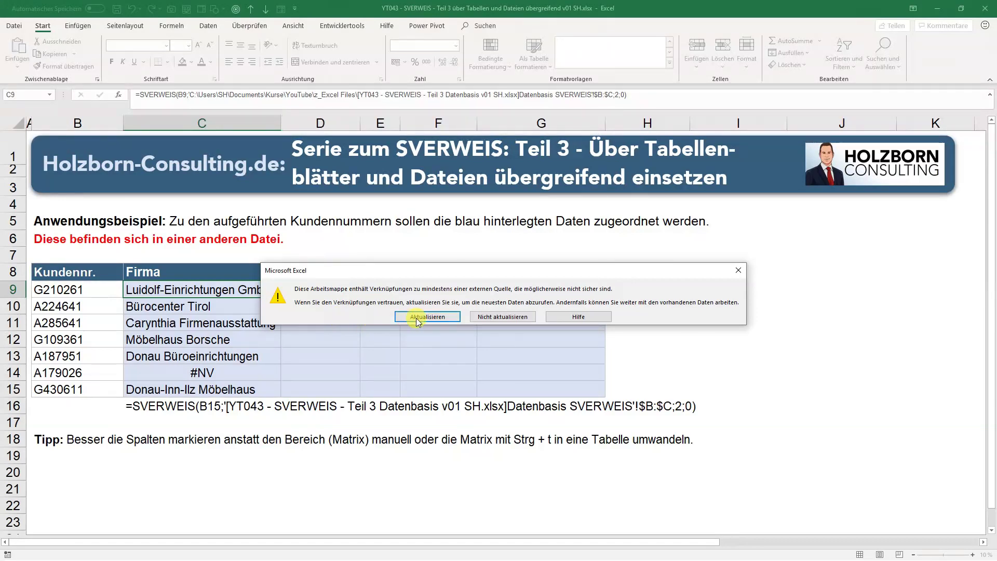
# - Choose Aktualisieren in the link warning to refresh values from the Datenbasis workbook
pyautogui.moveTo(418, 268); pyautogui.dragTo(438, 271)
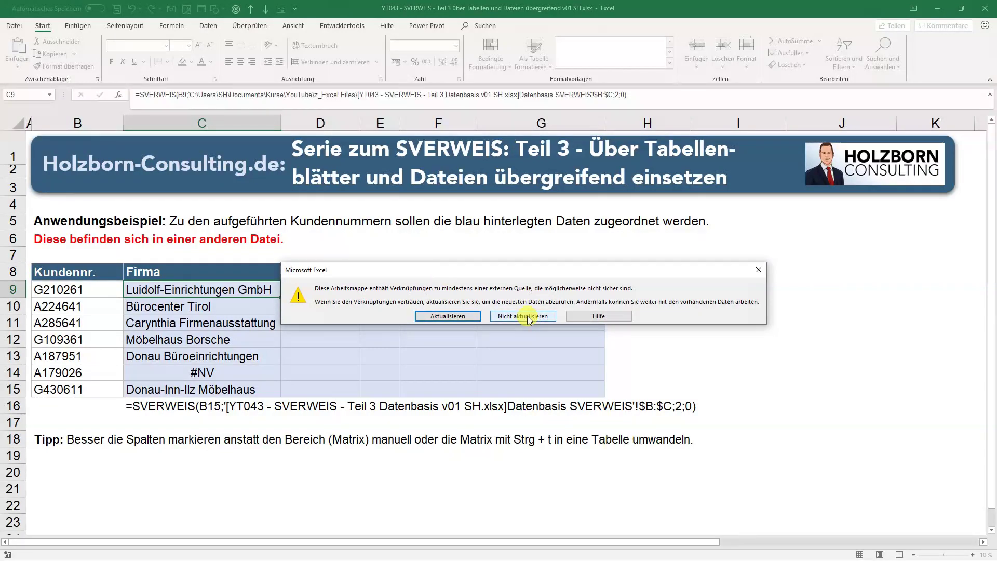
pyautogui.click(443, 316)
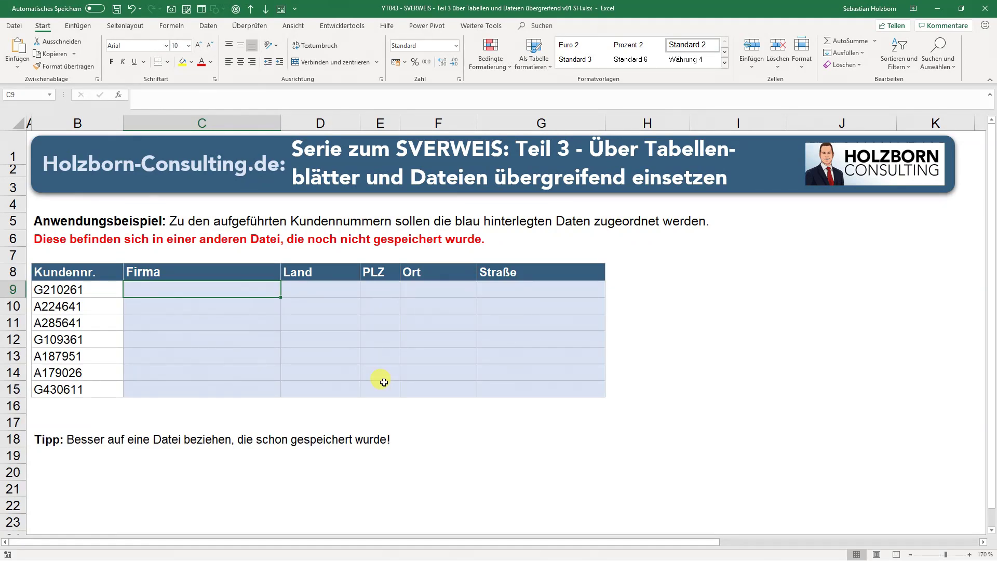
# - Fill C9:C15 with =SVERWEIS(B9;[Mappe1]Tabelle1!$A:$B;2;0) from the unsaved Mappe1 workbook
pyautogui.write('=sv')
pyautogui.press('Tab')
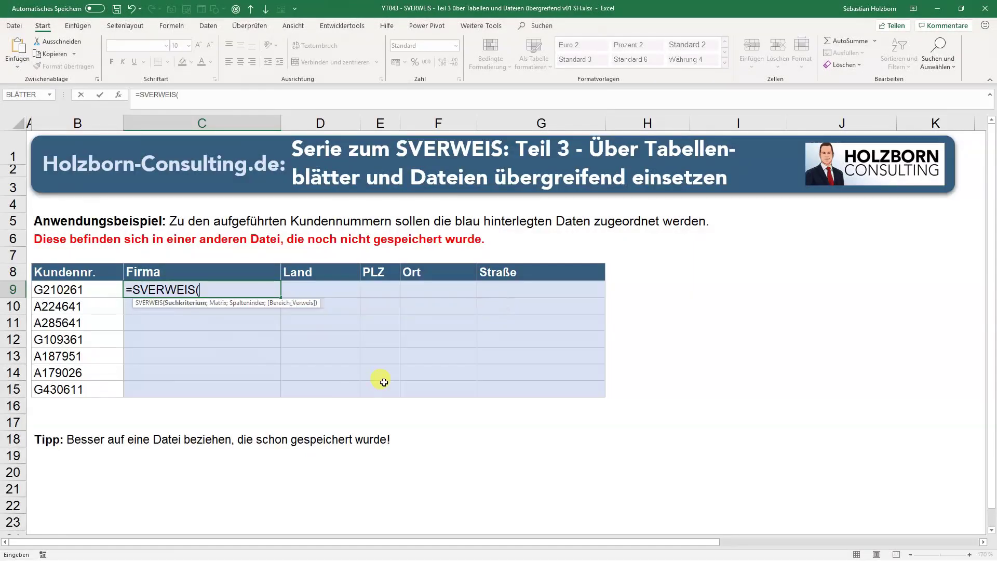
pyautogui.press('Left')
pyautogui.write(';')
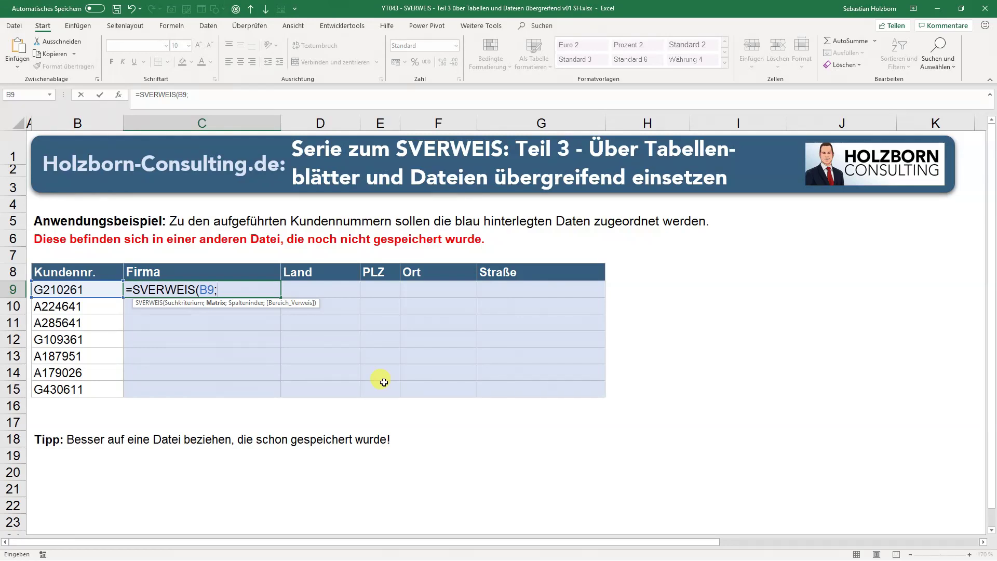
pyautogui.hotkey('ctrl', 'Tab')
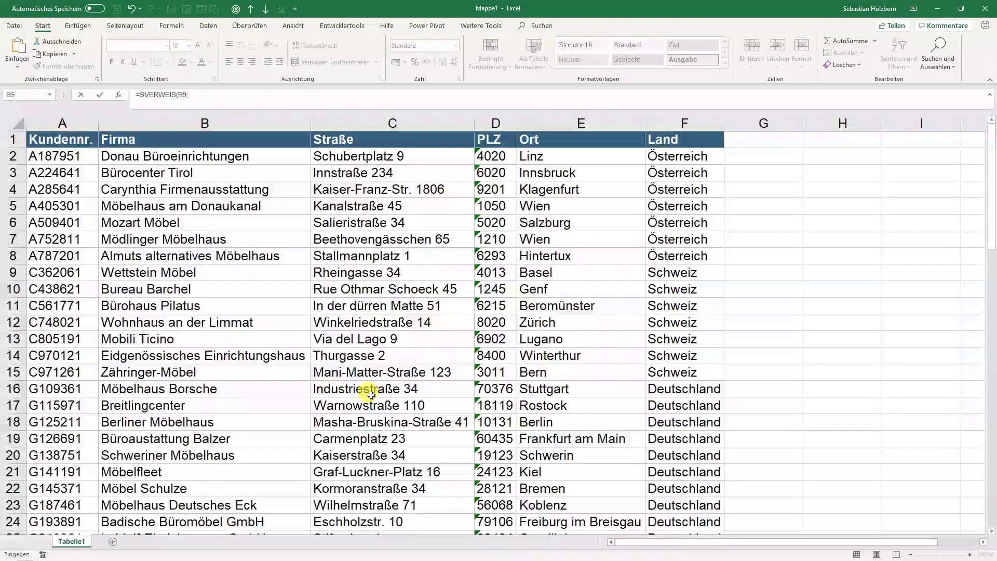
pyautogui.moveTo(65, 123); pyautogui.dragTo(114, 132)
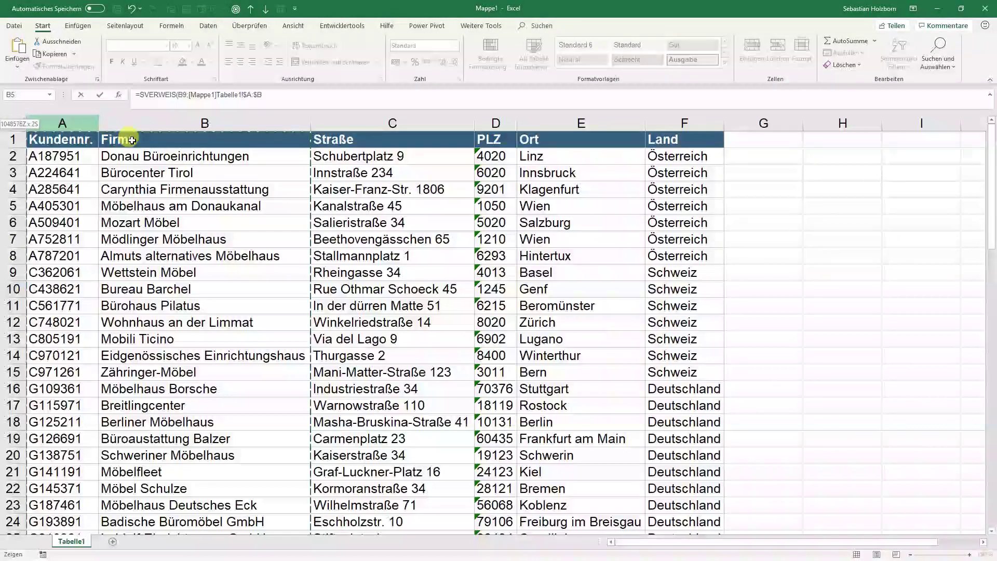
pyautogui.moveTo(52, 123); pyautogui.dragTo(131, 128)
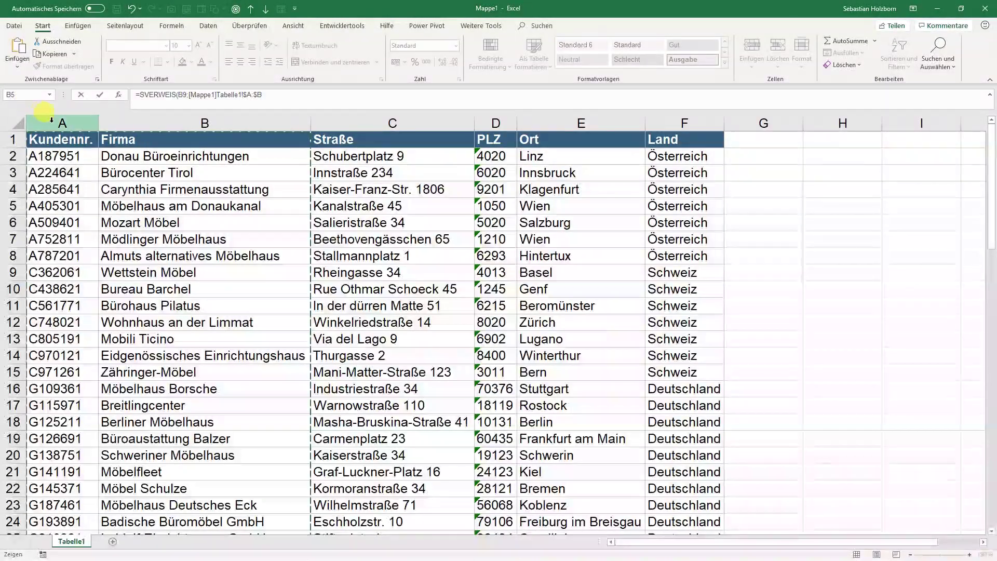
pyautogui.click(136, 125)
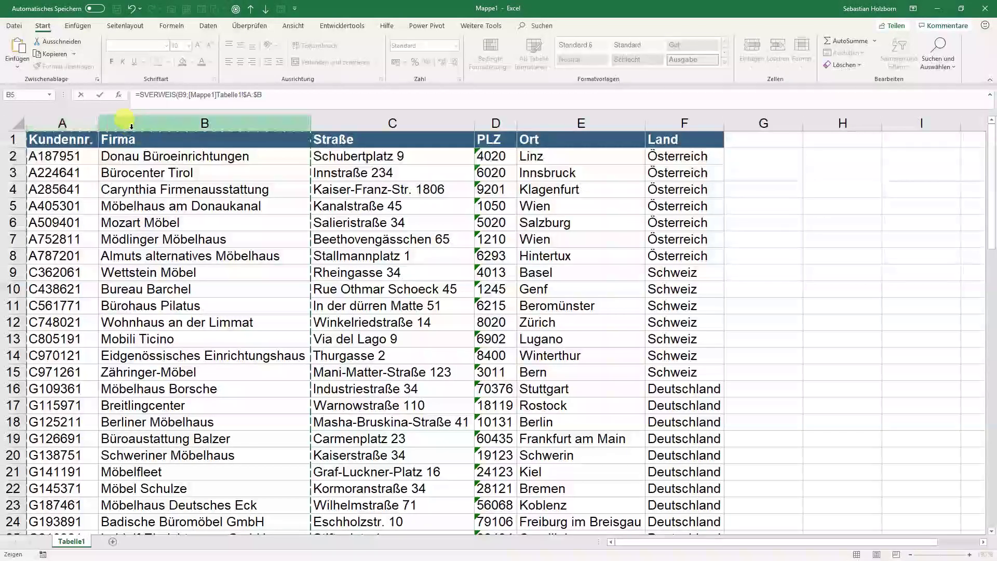
pyautogui.write(';')
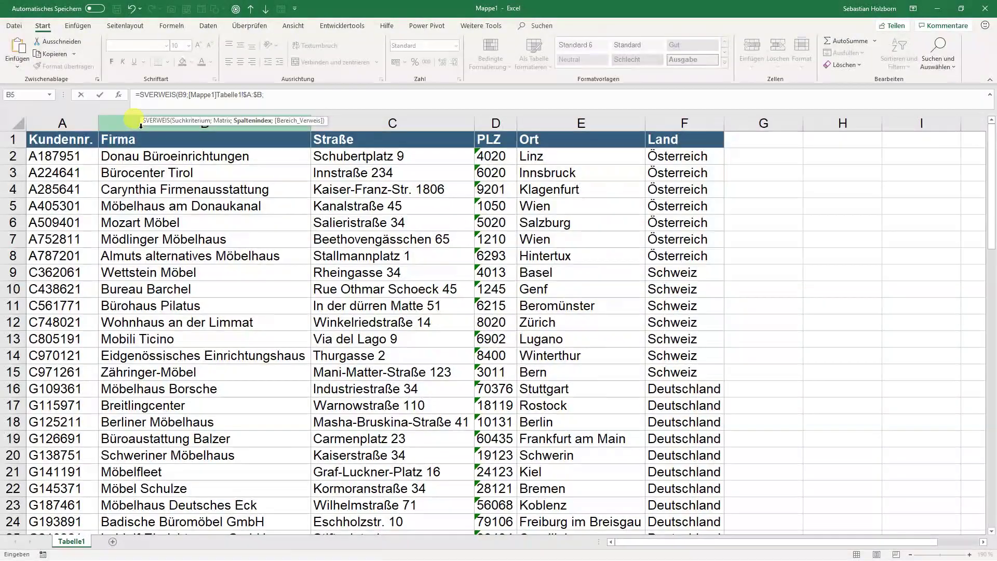
pyautogui.write('2;')
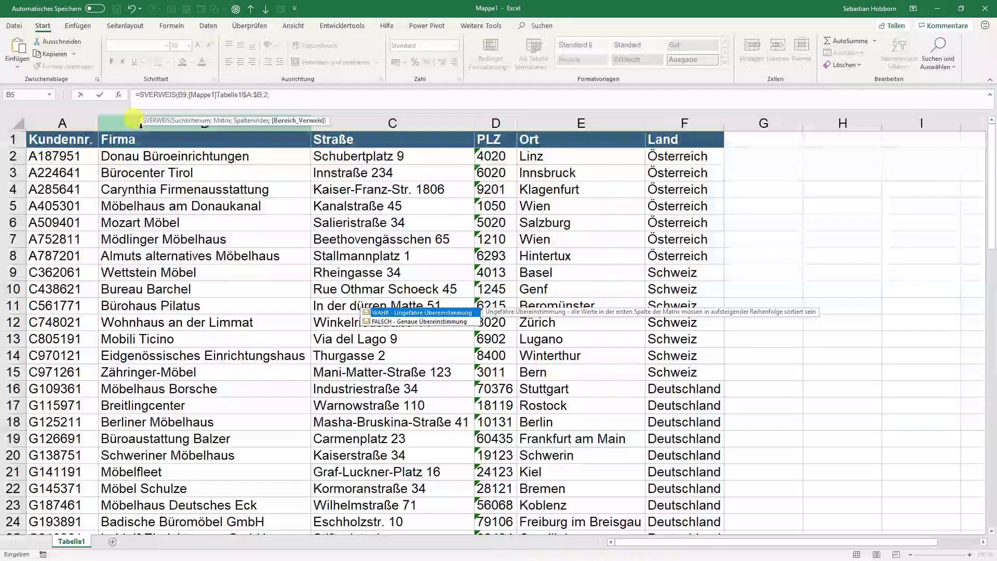
pyautogui.write('0)')
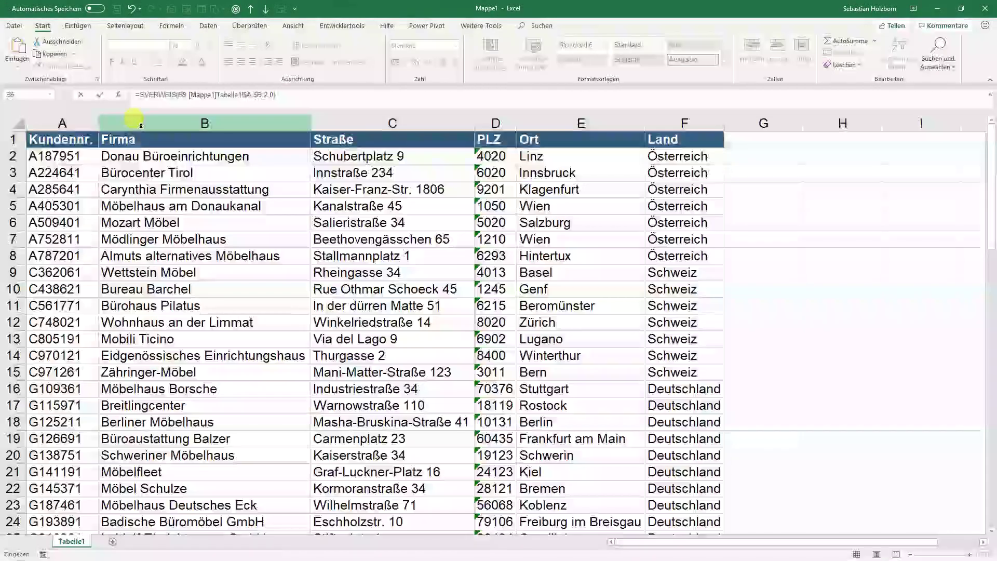
pyautogui.press('Return')
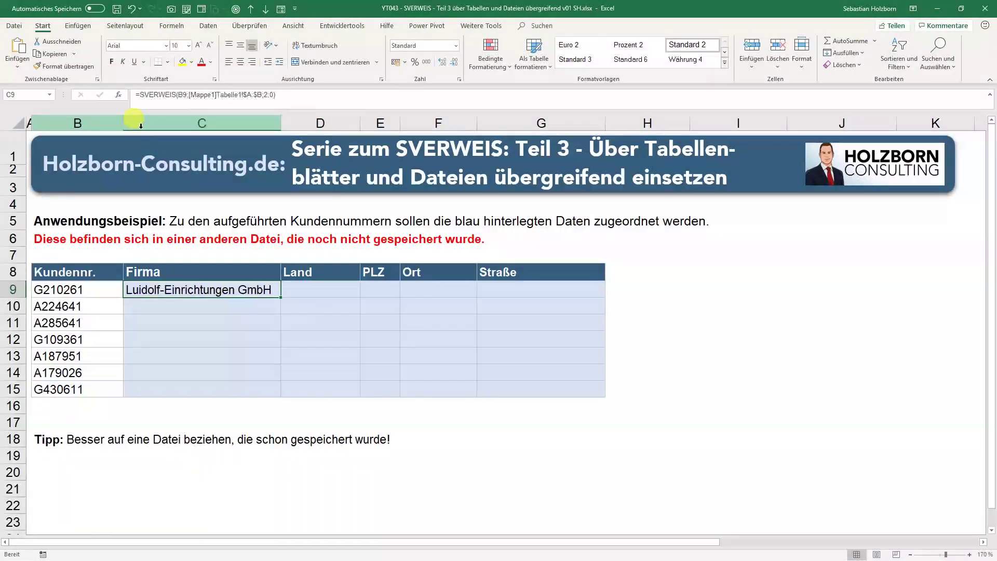
pyautogui.doubleClick(281, 297)
pyautogui.click(254, 289)
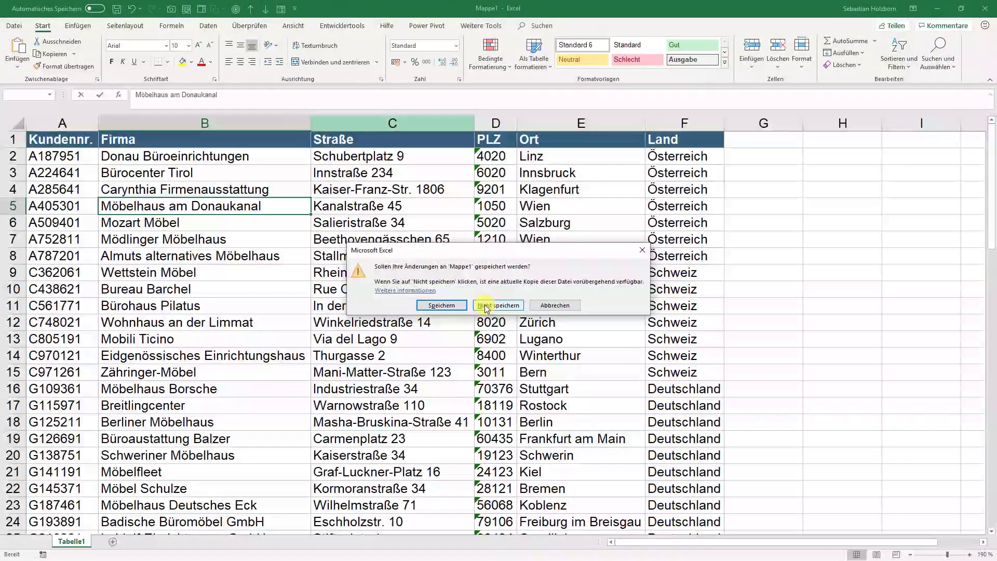
# - Discard Mappe1 without saving and enable external content in the reopened SVERWEIS workbook
pyautogui.click(486, 306)
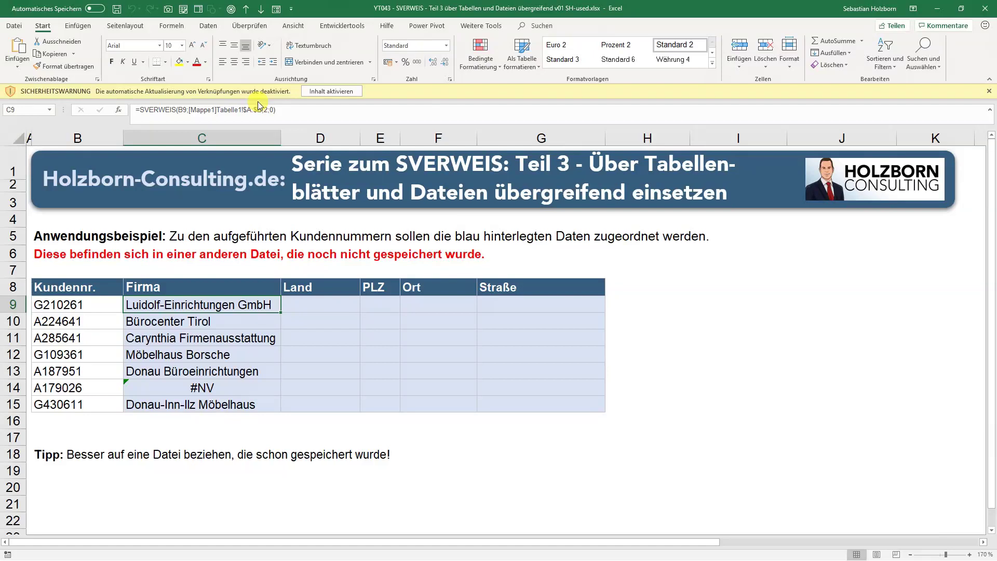
pyautogui.click(327, 94)
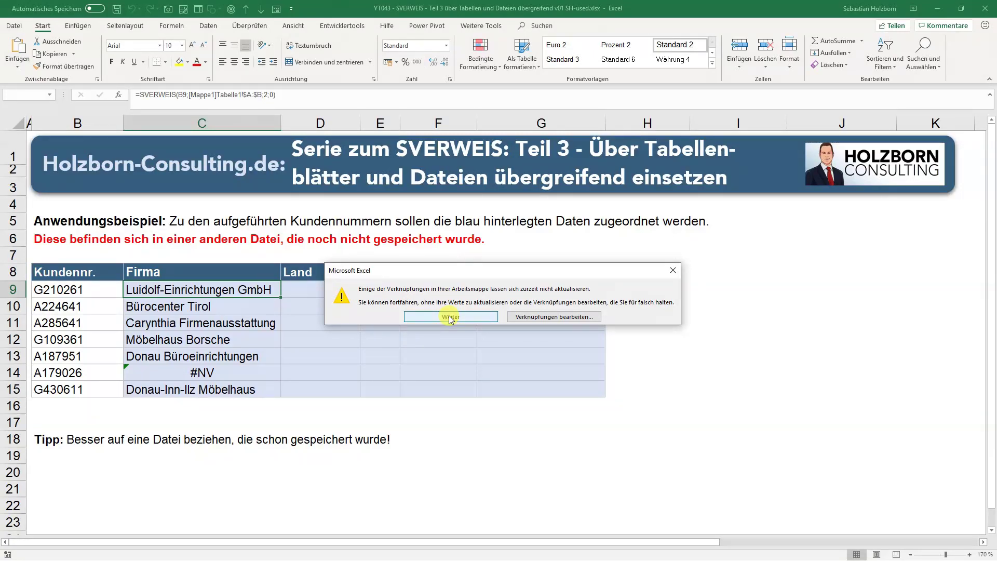
# - Delete the broken Mappe1 link under Edit Links, keeping only the Datenbasis link
pyautogui.click(537, 317)
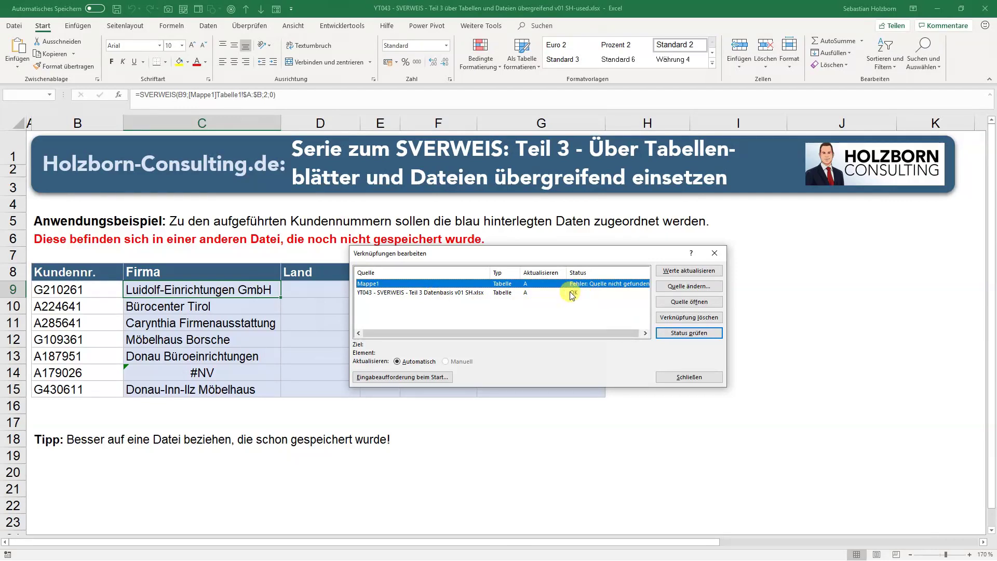
pyautogui.click(673, 318)
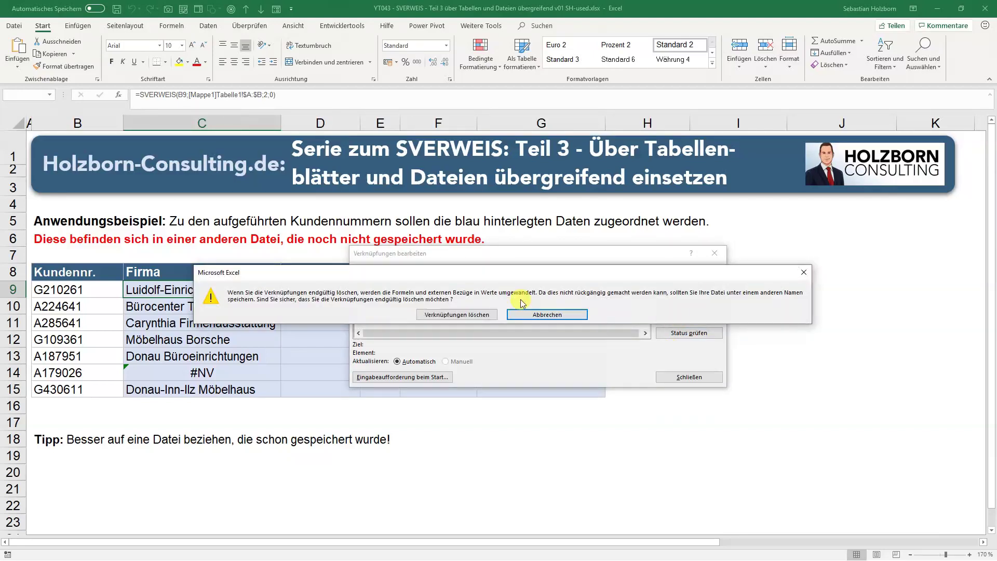
pyautogui.click(436, 314)
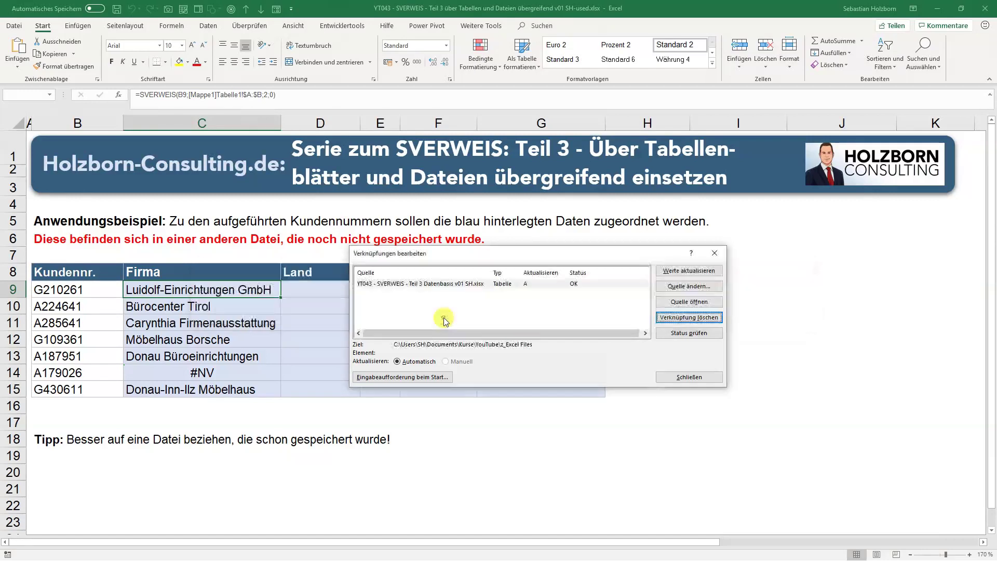
# - Close the links dialog, verify C9 and C10 hold plain values, then show the series overview sheet
pyautogui.click(685, 377)
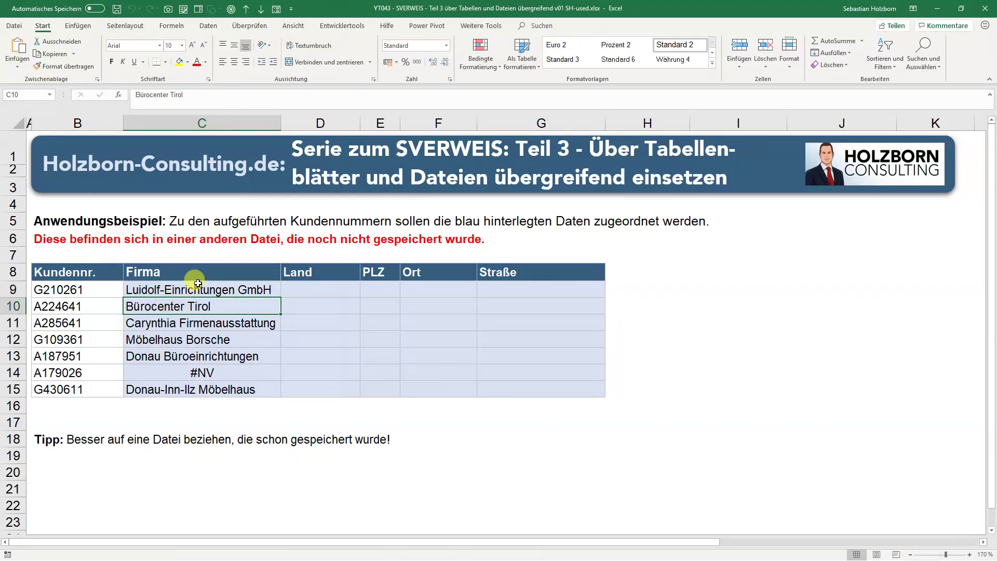
pyautogui.press('F2')
pyautogui.press('Escape')
pyautogui.click(227, 291)
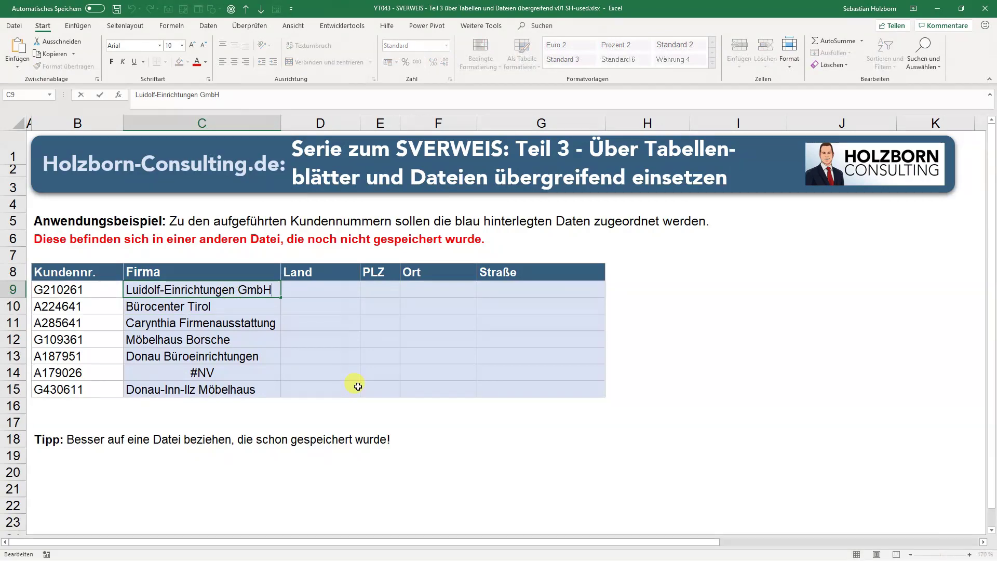
pyautogui.hotkey('ctrl', 'pagedown')
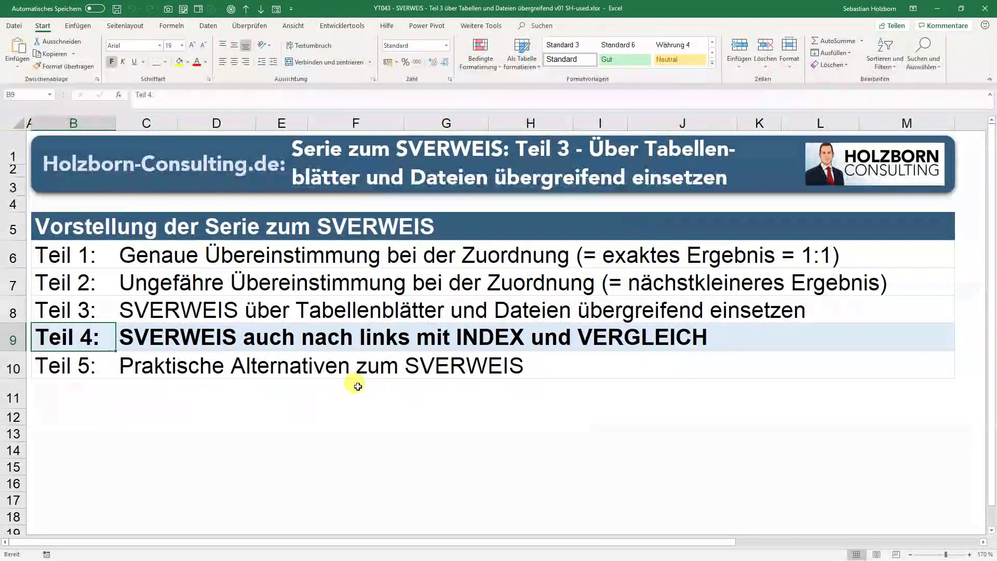